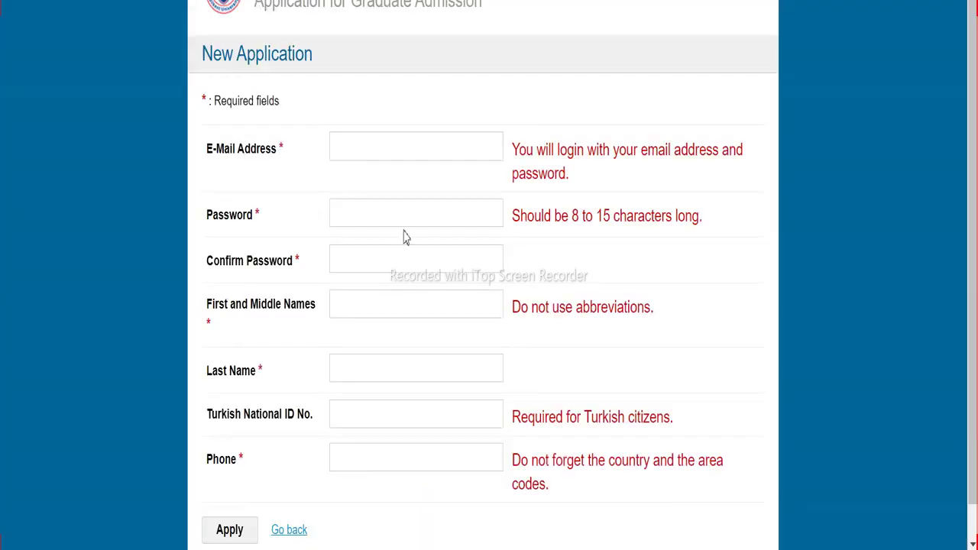
key("ctrl+plus")
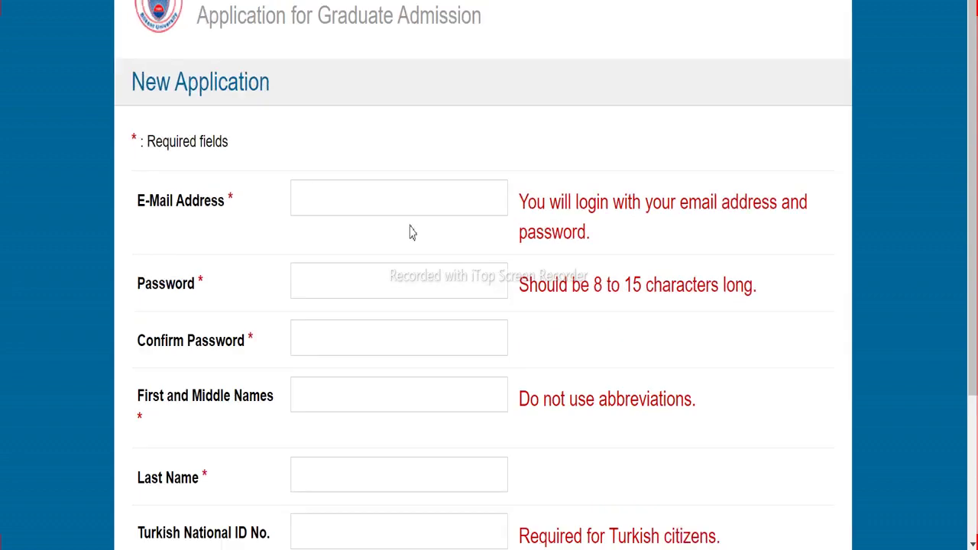
key("ctrl+plus")
key("ctrl+plus")
key("ctrl+plus")
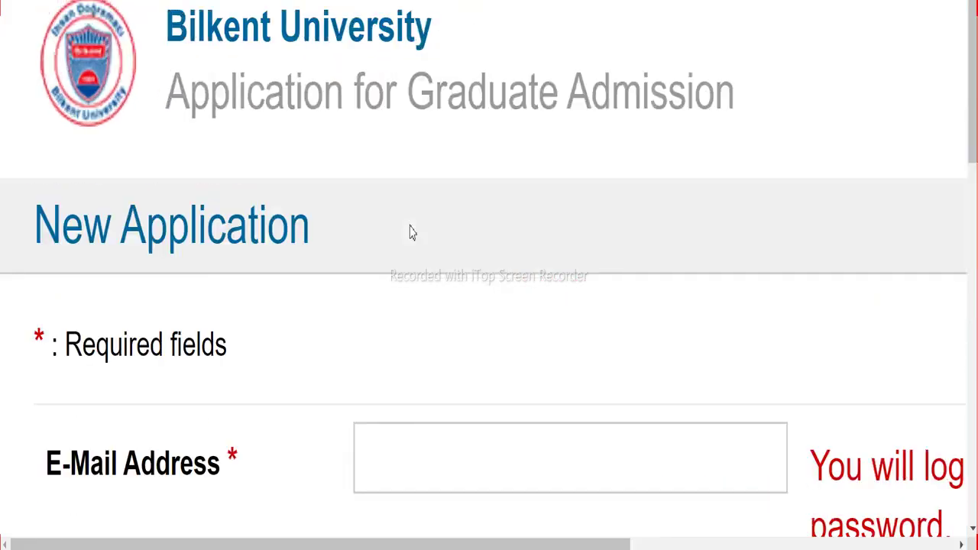
key("ctrl+minus")
key("ctrl+minus")
key("ctrl+minus")
key("ctrl+minus")
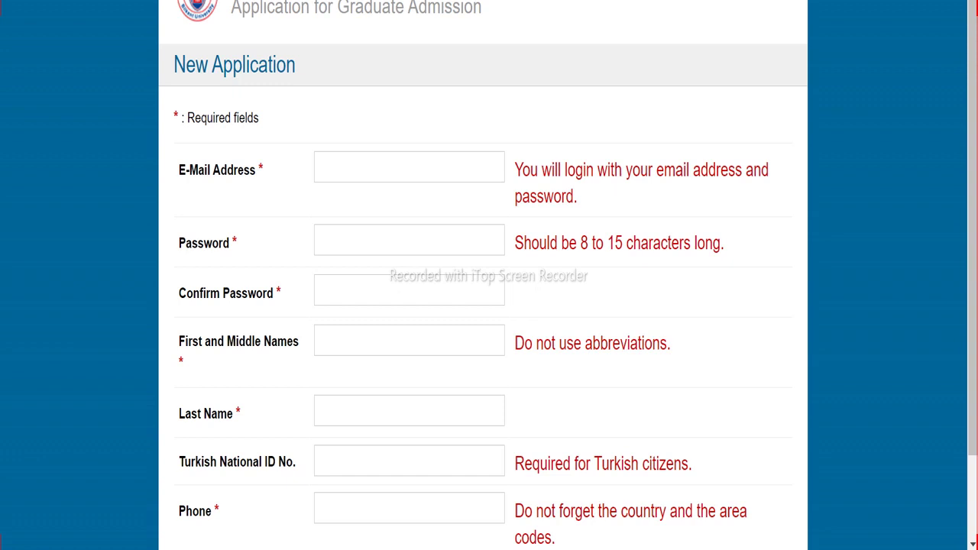
scroll(352, 267, "down", 1)
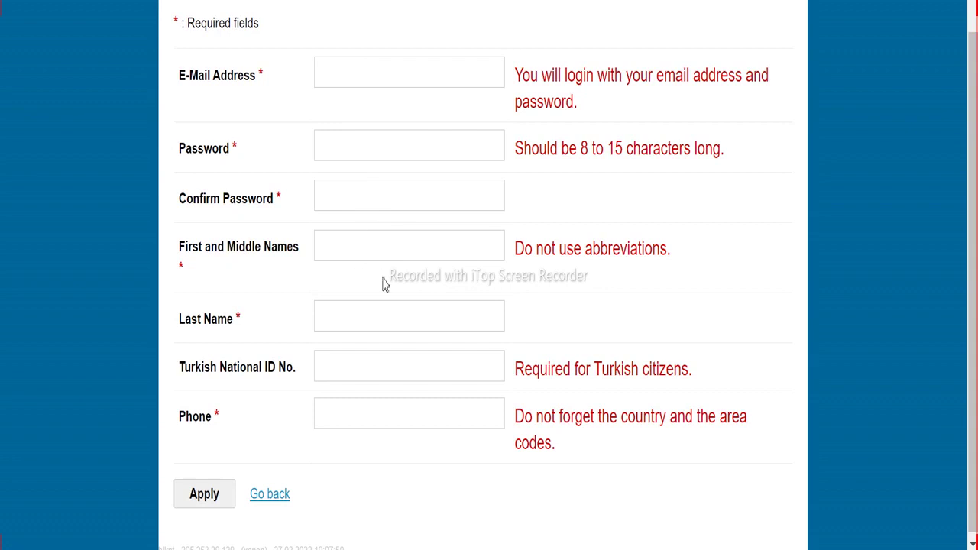
scroll(382, 374, "down", 1)
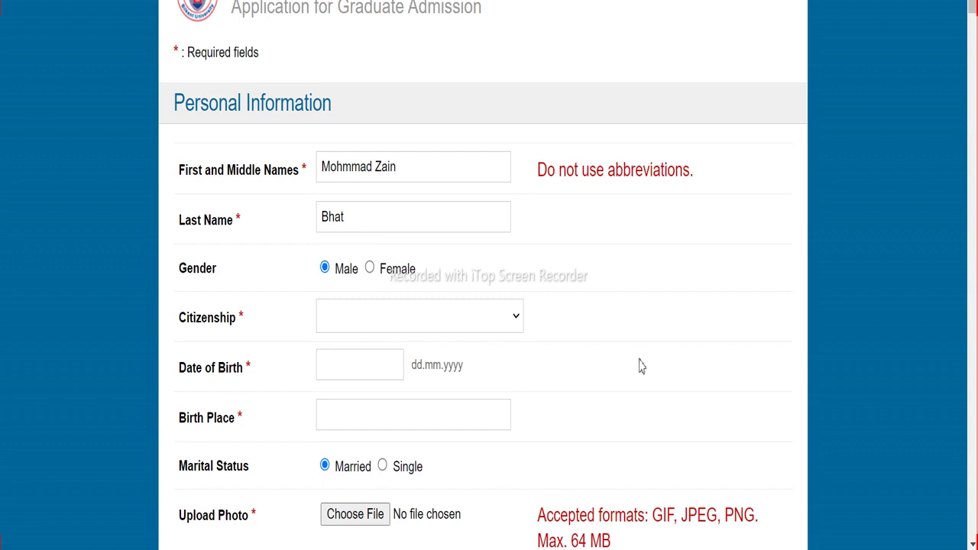
Step: Set citizenship to INDIA
scroll(465, 313, "down", 1)
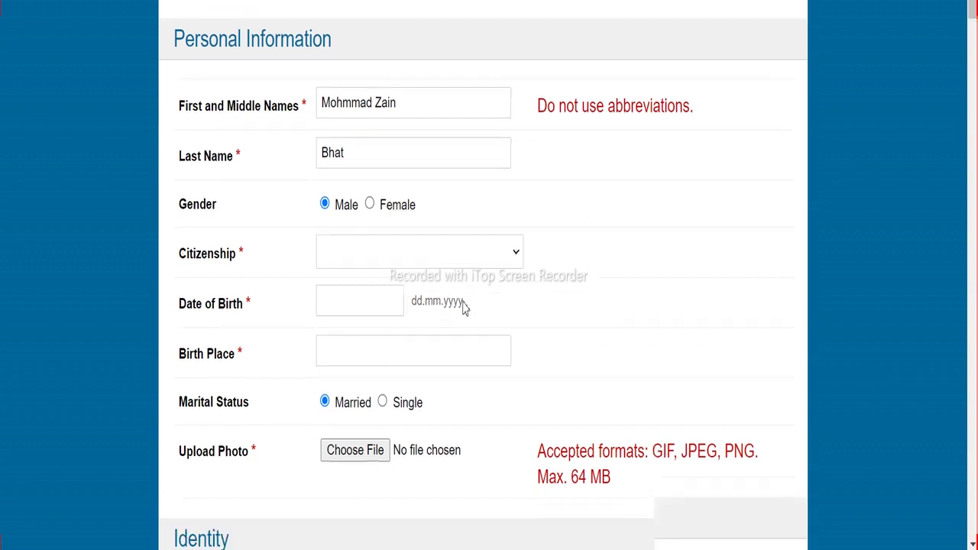
scroll(426, 268, "down", 1)
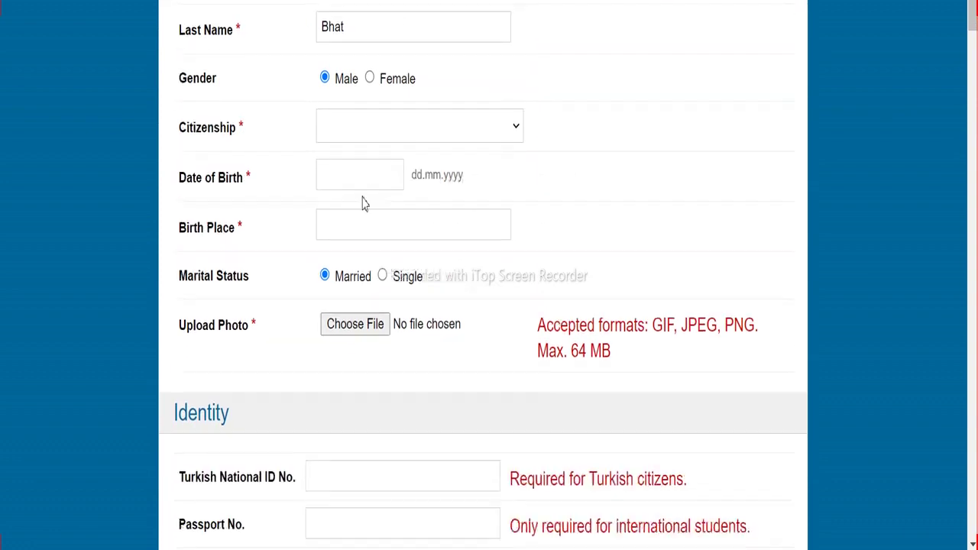
left_click(352, 129)
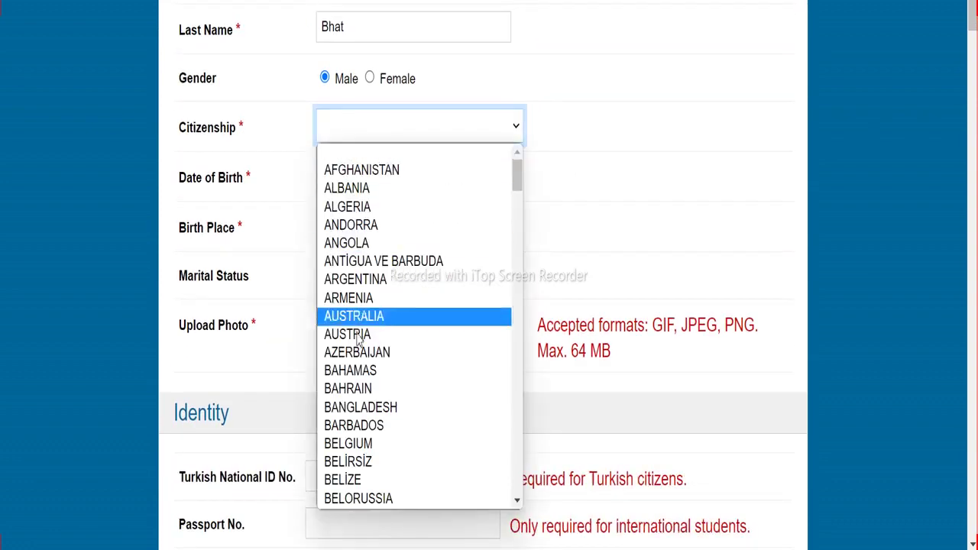
scroll(363, 340, "down", 10)
scroll(365, 344, "up", 3)
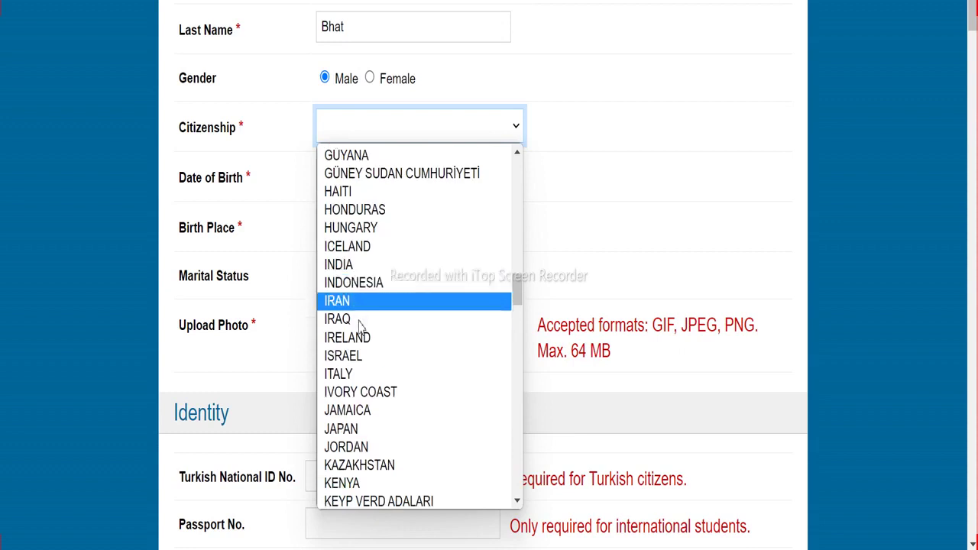
left_click(351, 266)
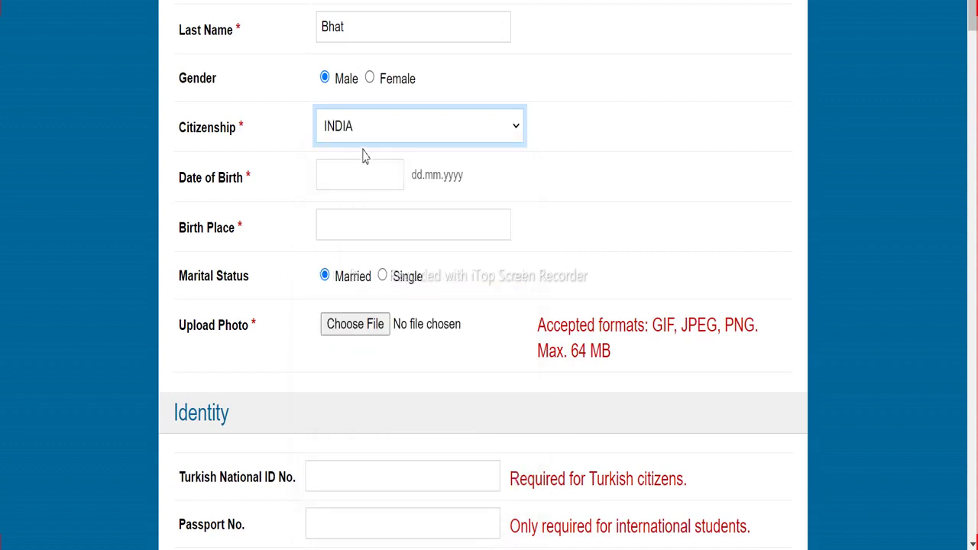
Step: Set the date of birth to 01.09.1995 in the calendar
left_click(354, 183)
left_click(448, 215)
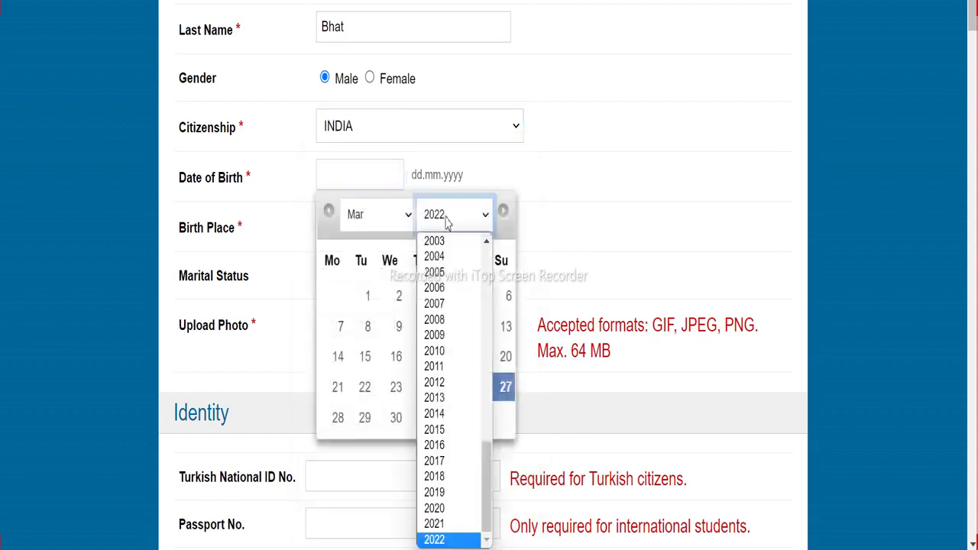
scroll(440, 310, "up", 4)
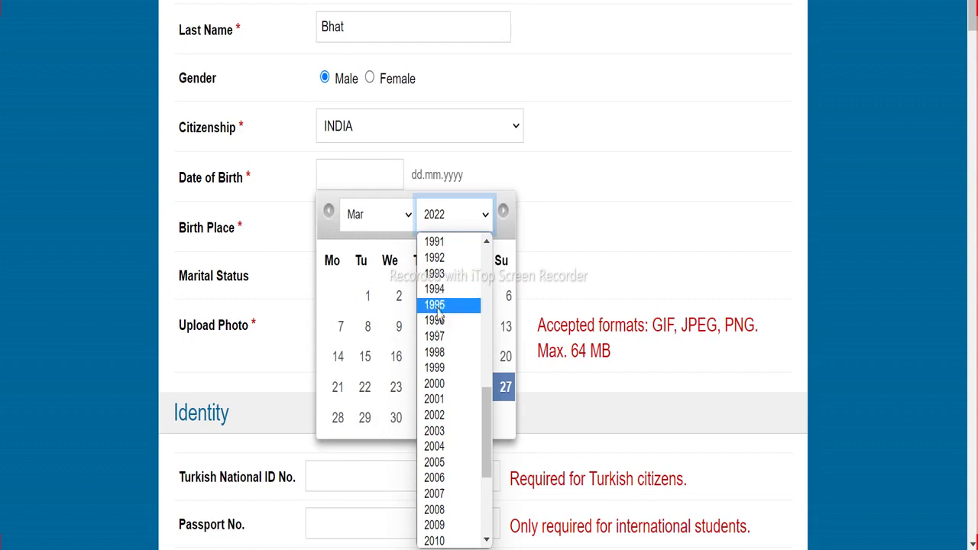
left_click(435, 305)
left_click(375, 220)
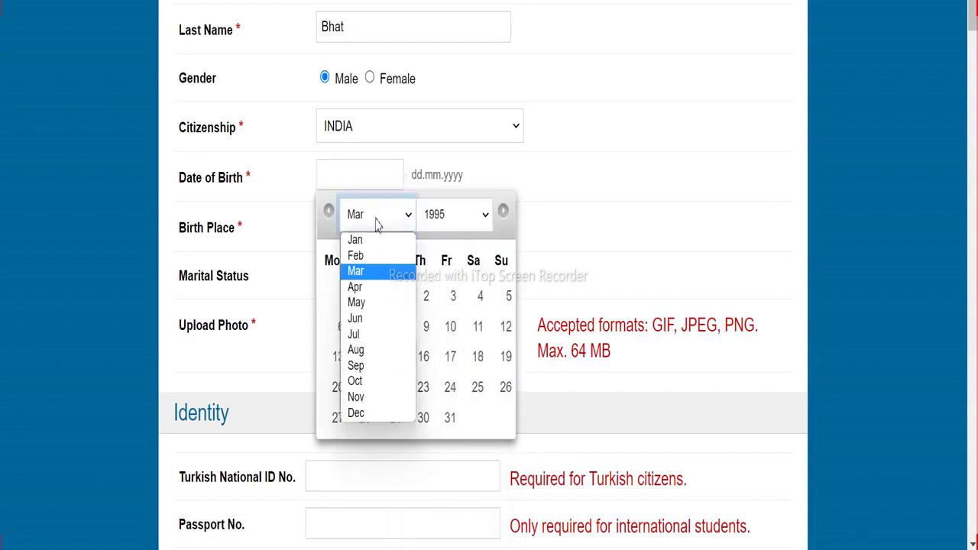
key("s")
left_click(448, 295)
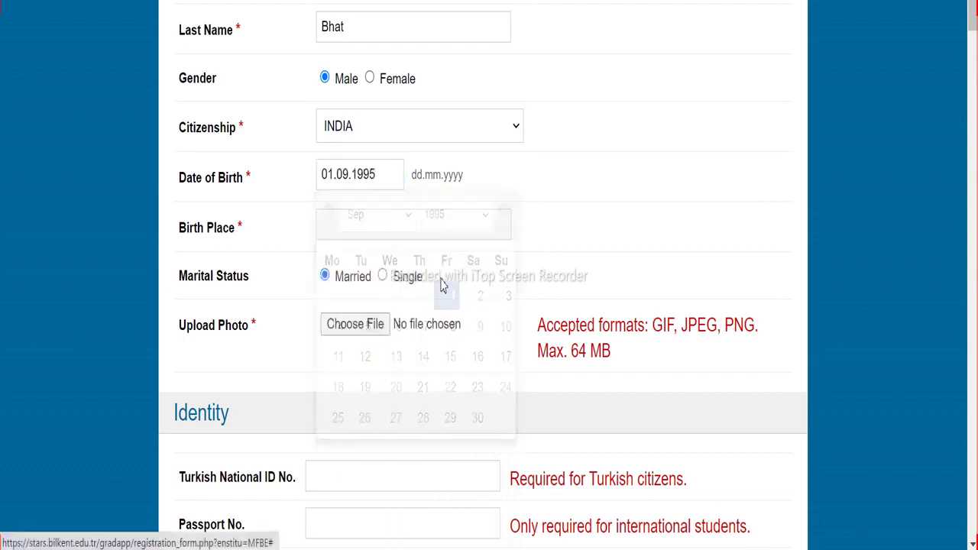
Step: Enter INDIA as birth place and set marital status to Single
scroll(382, 252, "down", 2)
scroll(344, 158, "up", 1)
left_click(357, 127)
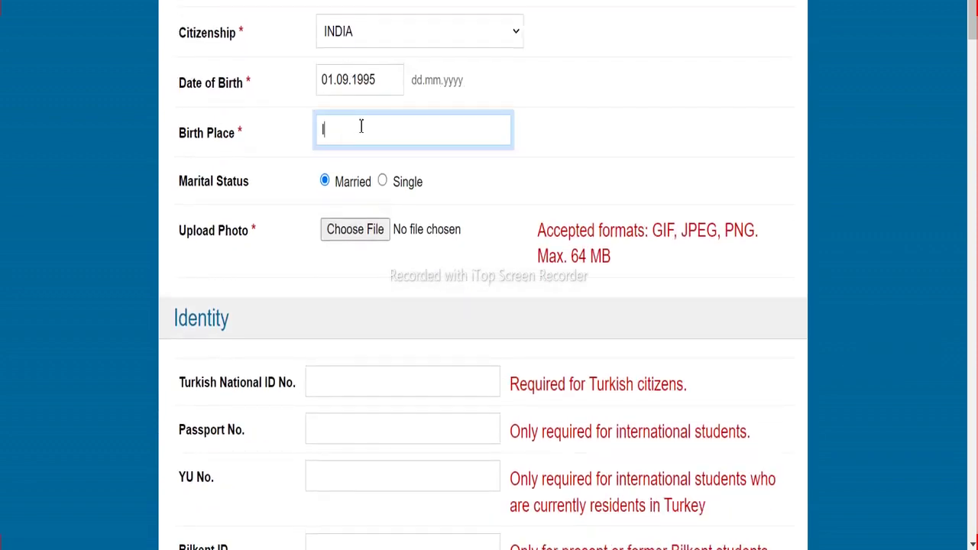
type("INDIAS")
left_click(382, 181)
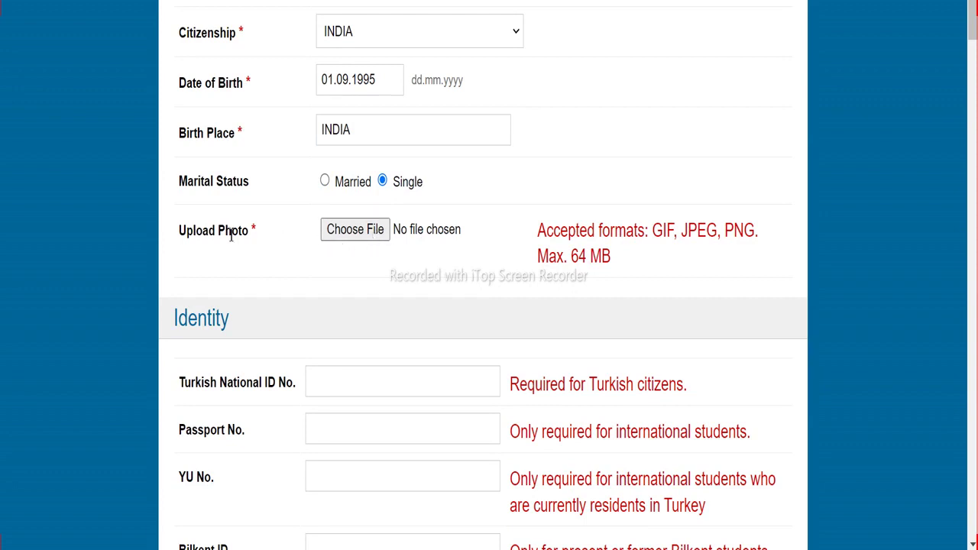
Step: Attach testpassport.jpg as the applicant photo and enter the passport number
left_click(847, 544)
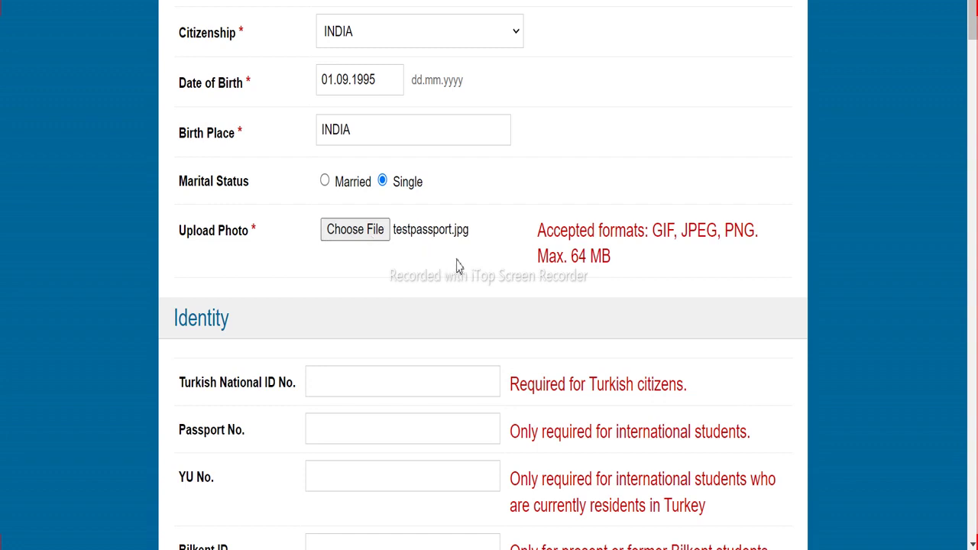
scroll(474, 273, "down", 3)
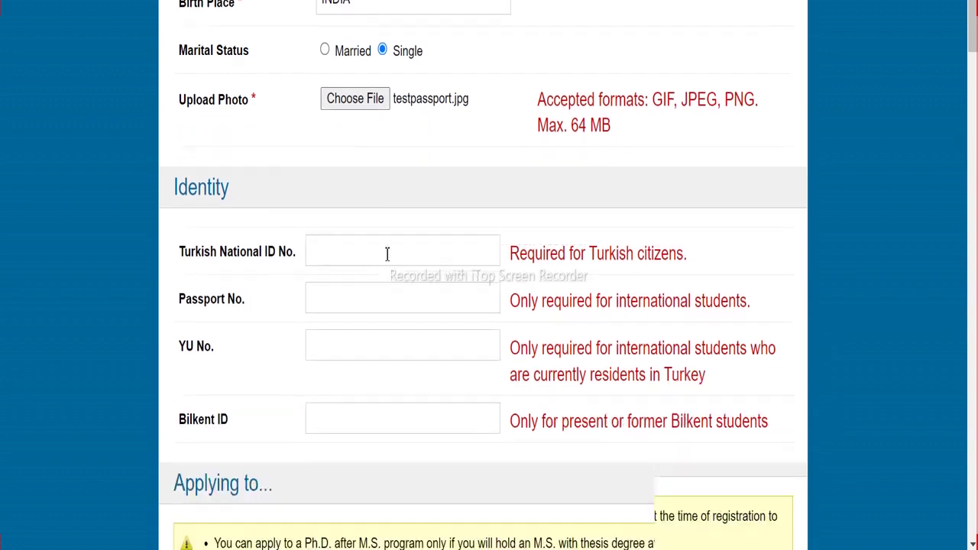
scroll(410, 236, "down", 1)
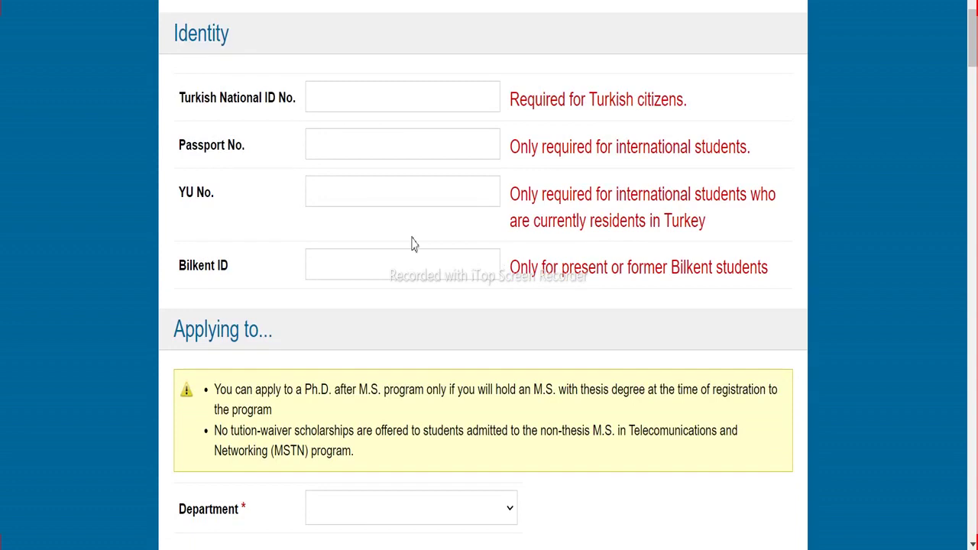
left_click(386, 152)
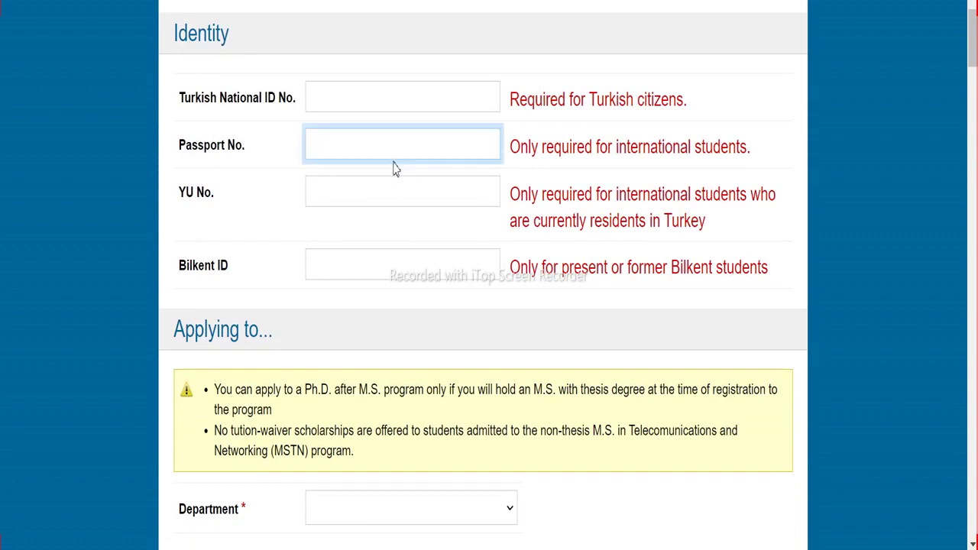
type("251436")
scroll(392, 244, "down", 1)
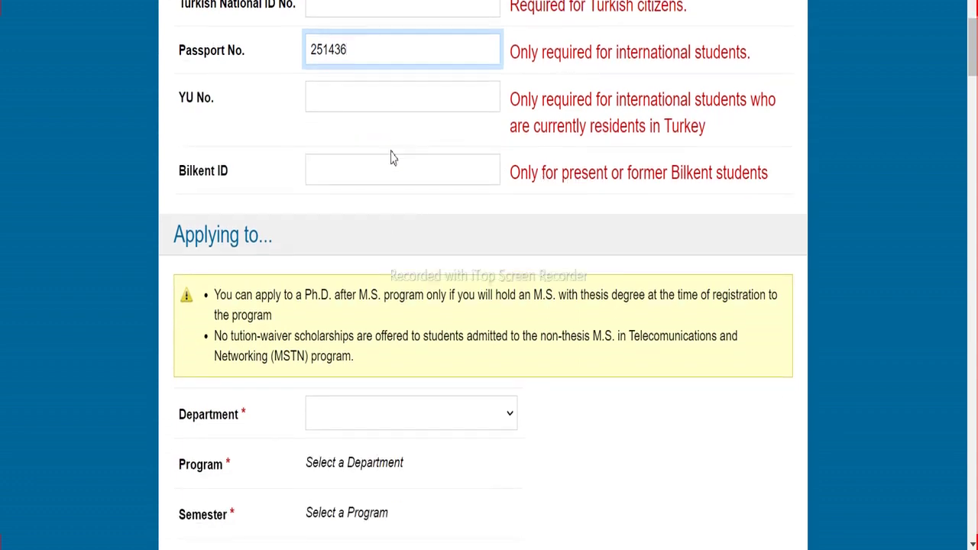
scroll(404, 152, "down", 2)
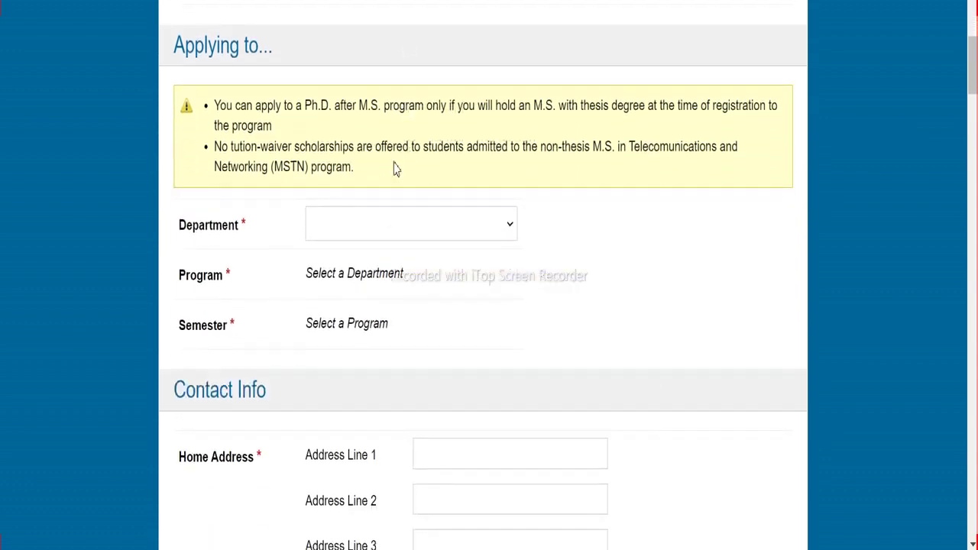
Step: Choose the Computer Engineering department and its Master of Science program
left_click(329, 228)
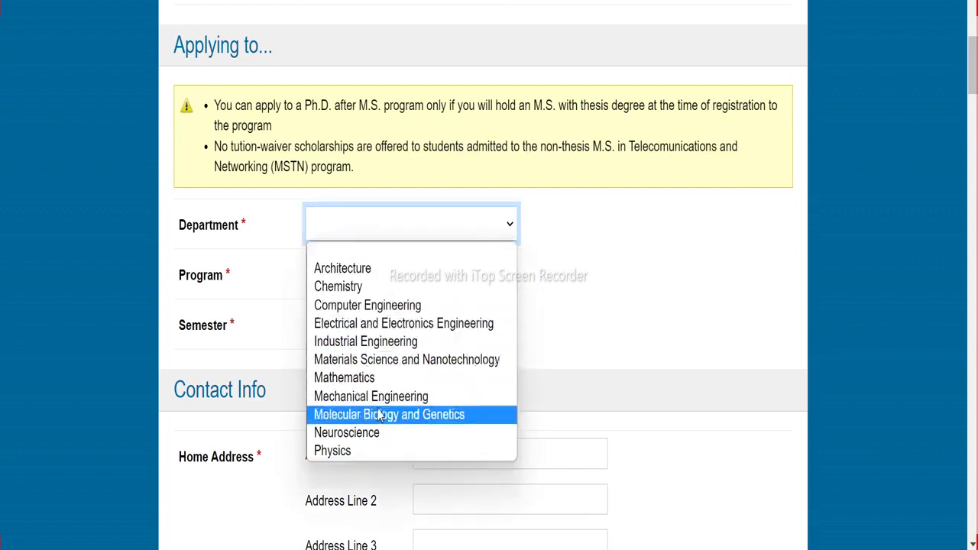
left_click(388, 365)
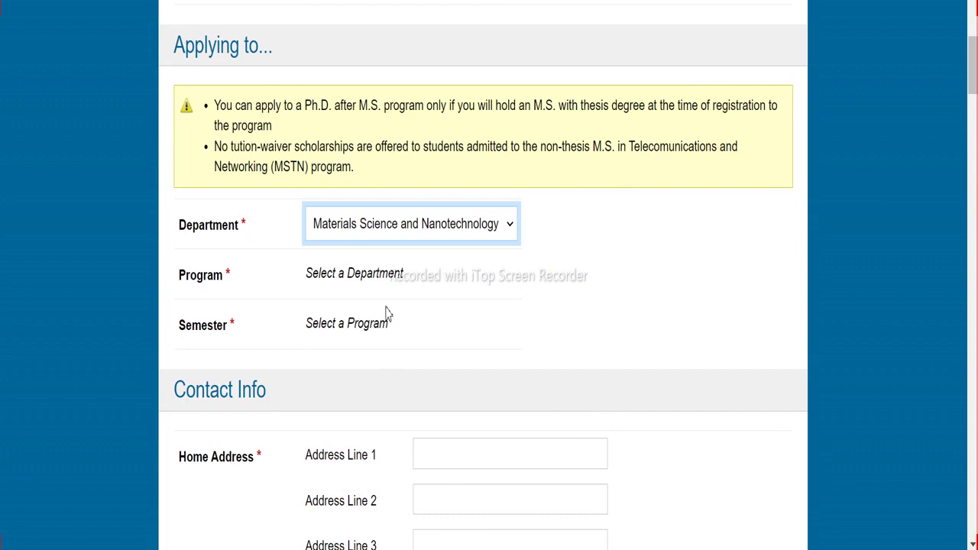
left_click(393, 225)
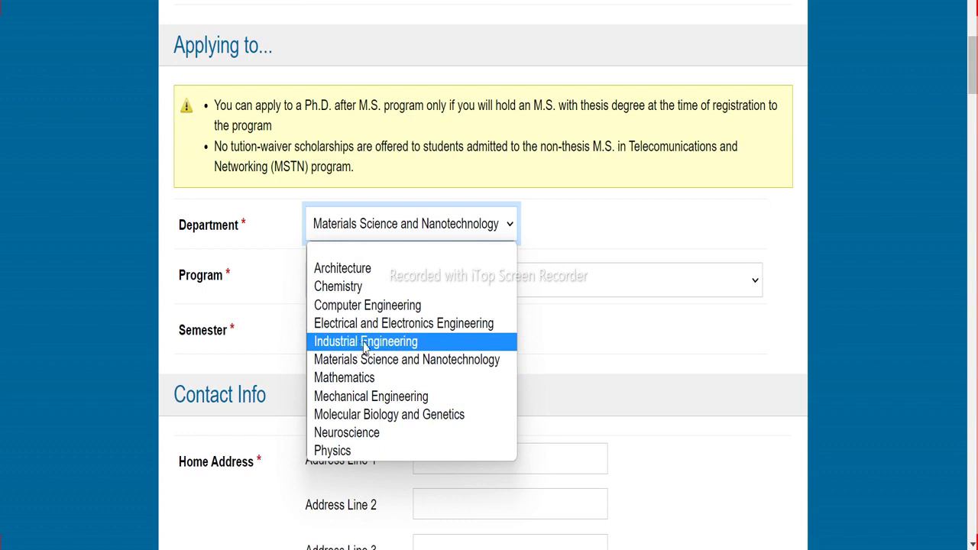
left_click(373, 306)
left_click(338, 288)
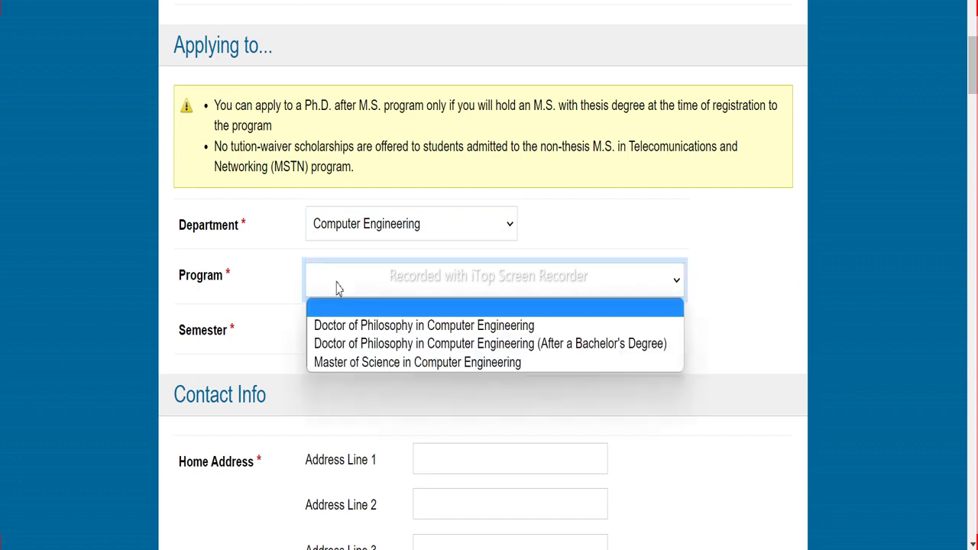
left_click(356, 363)
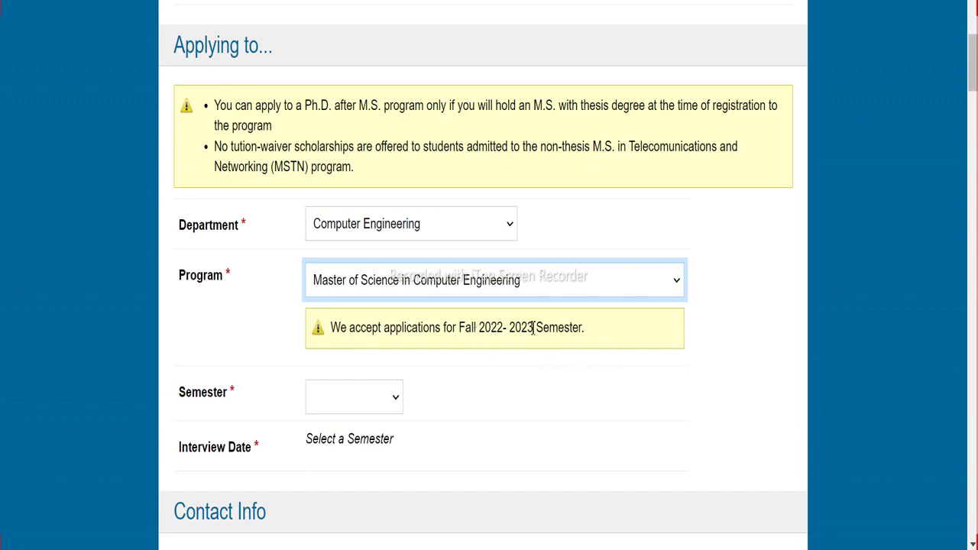
Step: Select semester 2022-2023 Fall and interview date 20 - 22 April 2022
scroll(504, 336, "down", 1)
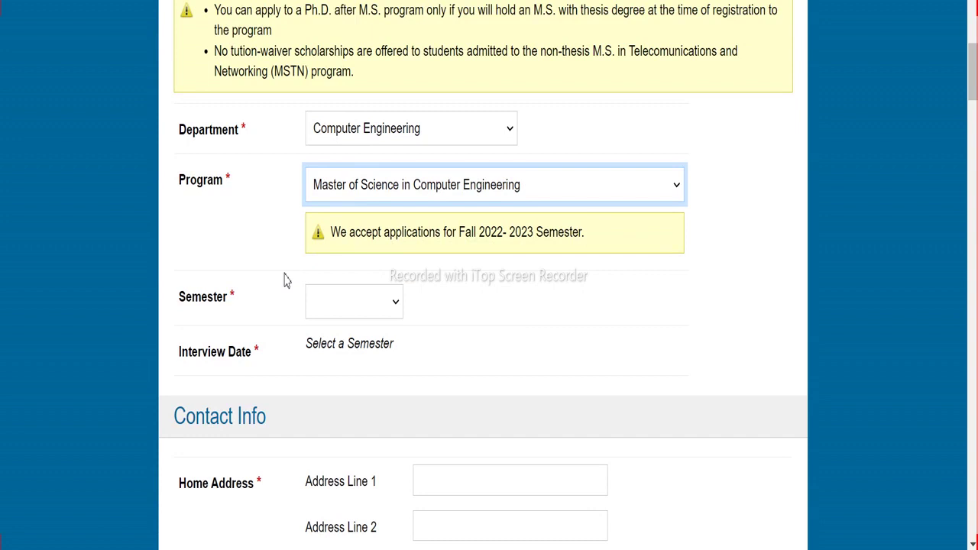
left_click(352, 299)
left_click(361, 346)
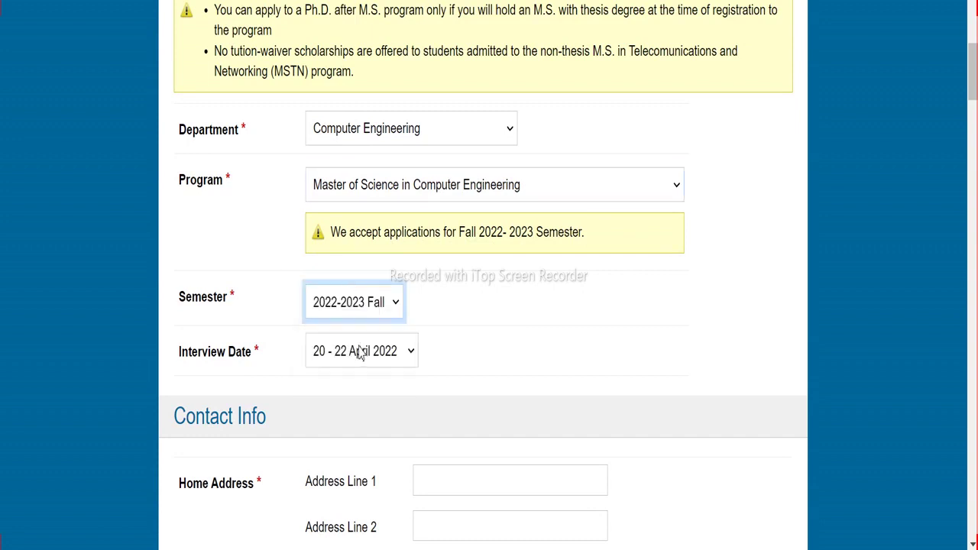
left_click(372, 356)
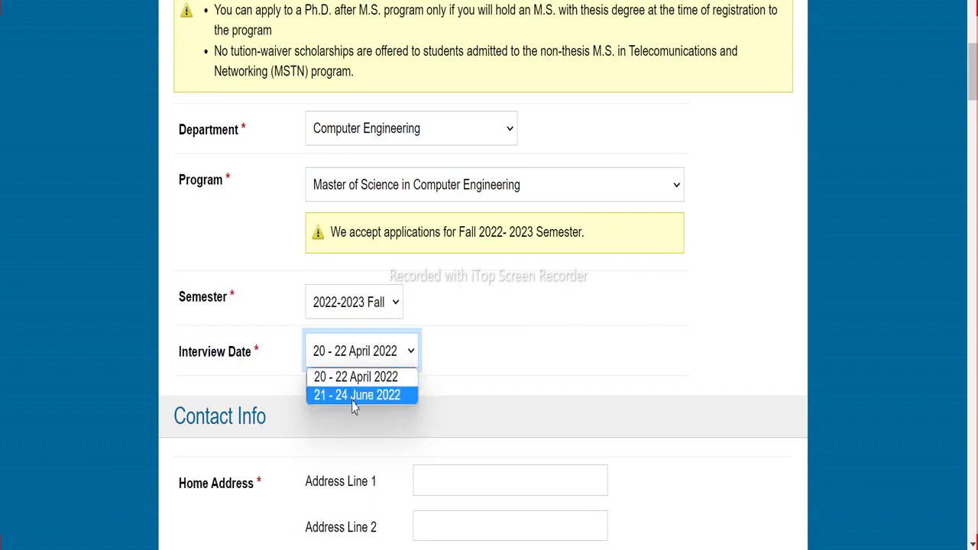
left_click(359, 377)
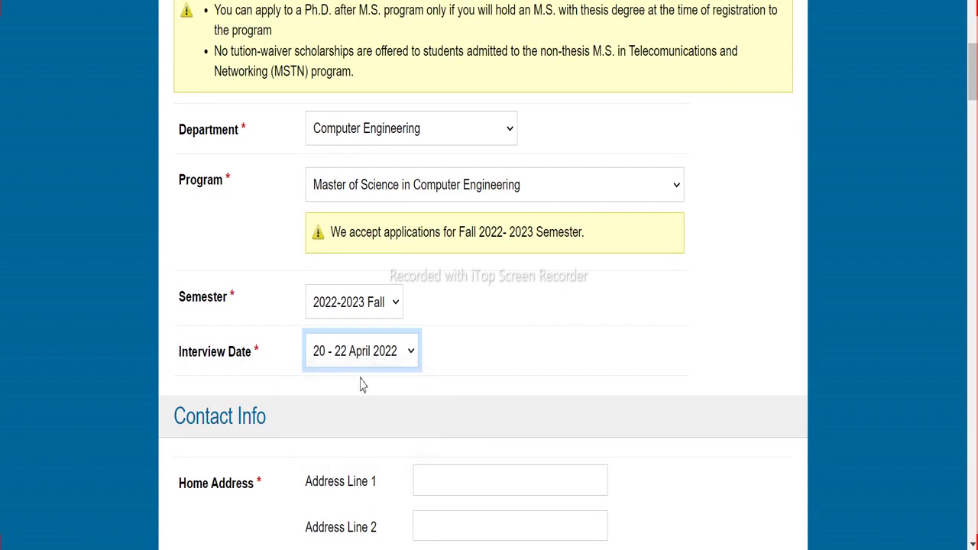
scroll(367, 386, "down", 1)
scroll(378, 374, "down", 2)
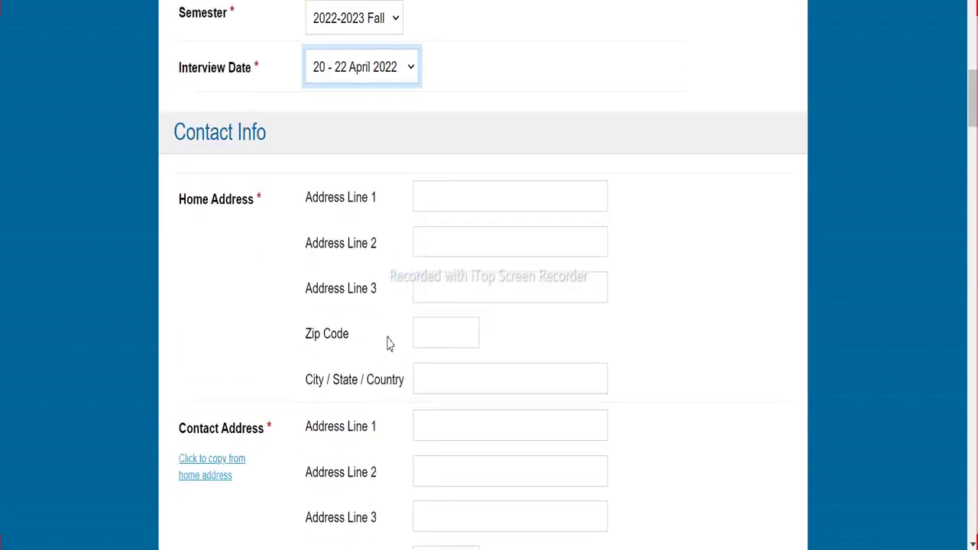
Step: Autofill the home address, contact address and alternate telephone from saved details
left_click(438, 202)
left_click(441, 237)
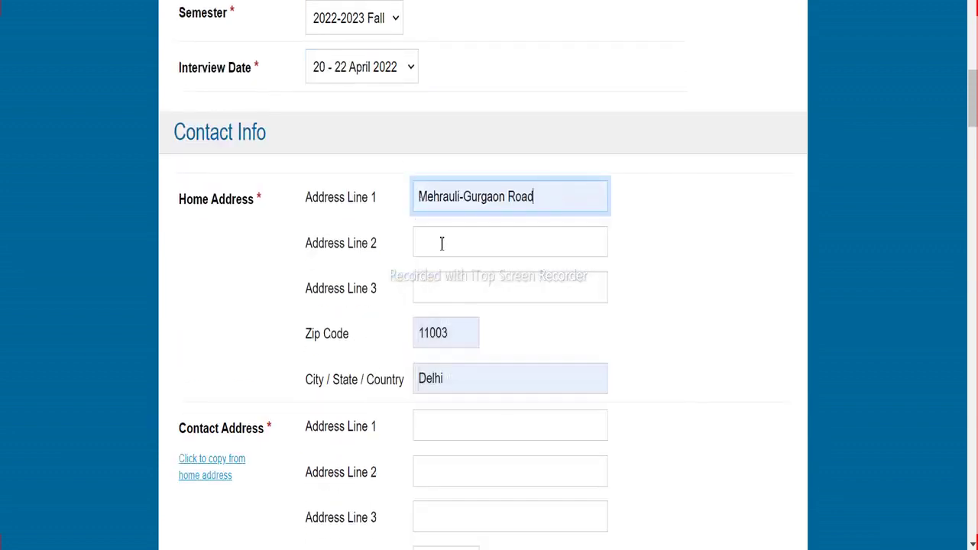
scroll(440, 249, "down", 2)
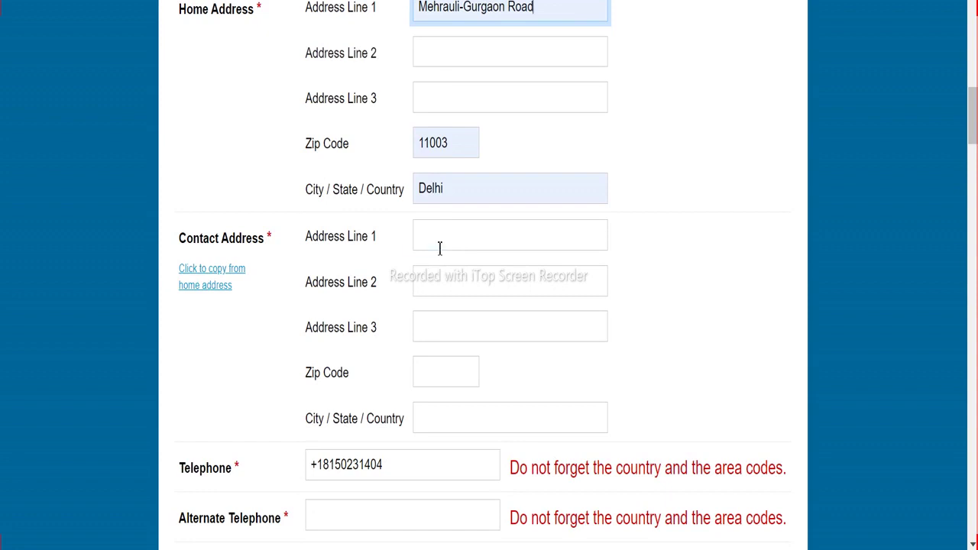
left_click(439, 248)
left_click(443, 279)
scroll(439, 283, "down", 2)
scroll(437, 285, "down", 1)
scroll(327, 325, "down", 1)
left_click(356, 235)
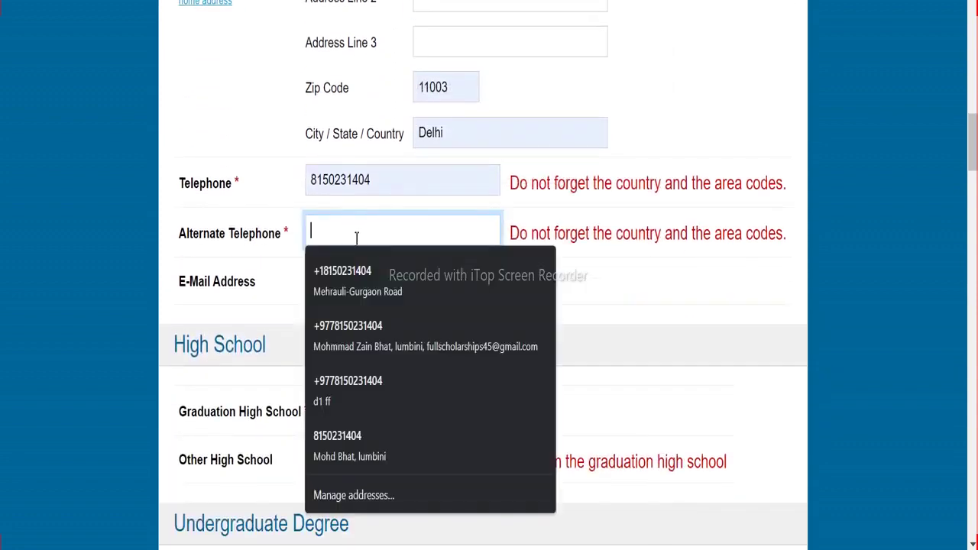
left_click(368, 280)
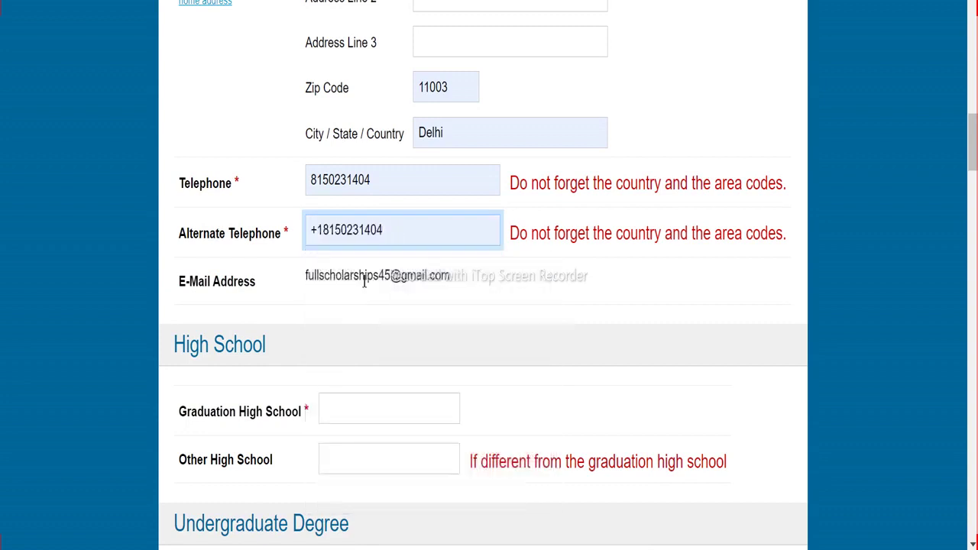
scroll(363, 281, "down", 2)
Step: Enter HIGH SCHOOL as the graduation high school
left_click(344, 229)
type("H")
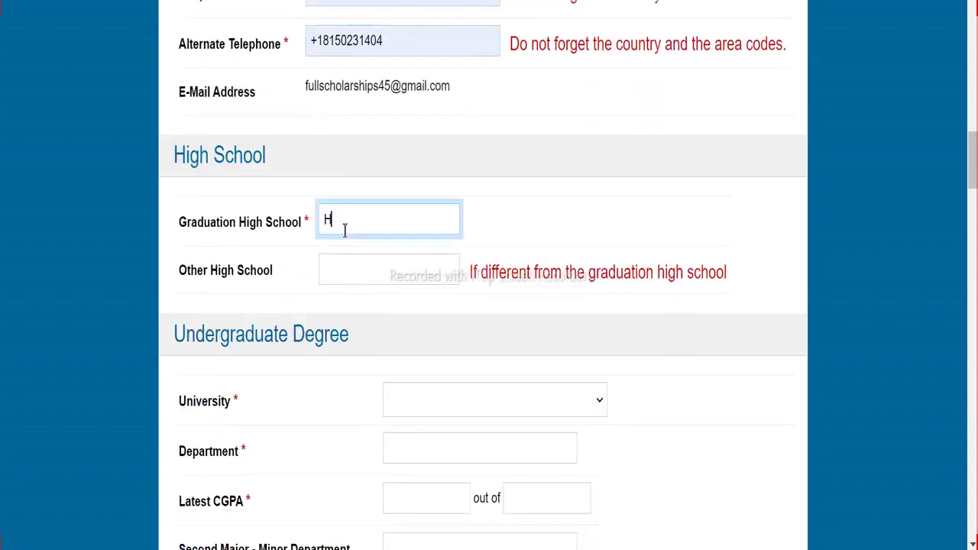
type("IGH SCHPO")
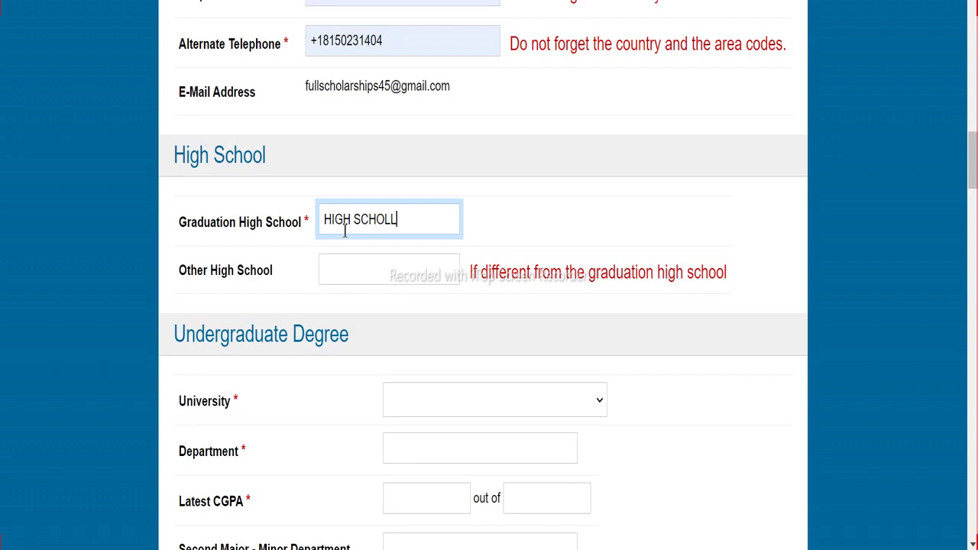
type("OIL")
scroll(413, 253, "down", 3)
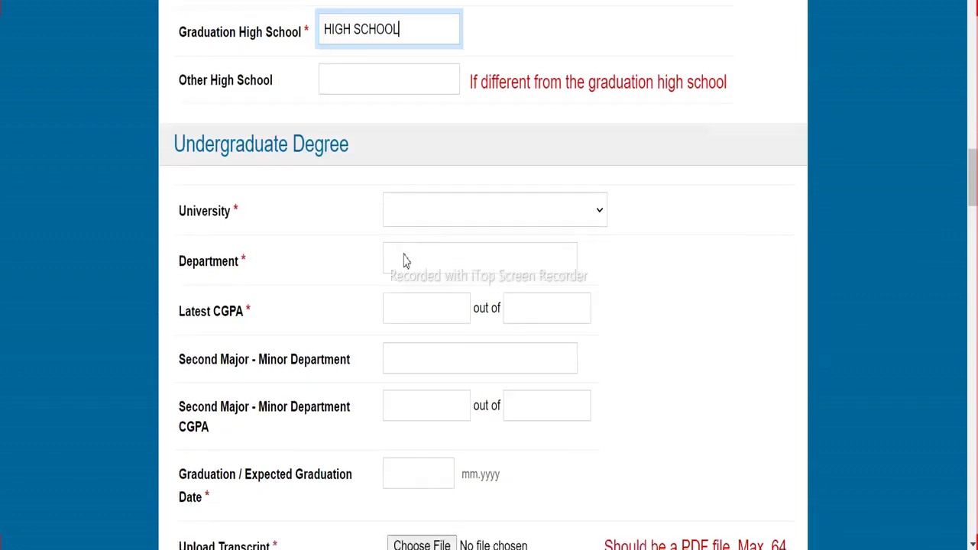
Step: Select Other (Diğer) as the undergraduate university
left_click(432, 221)
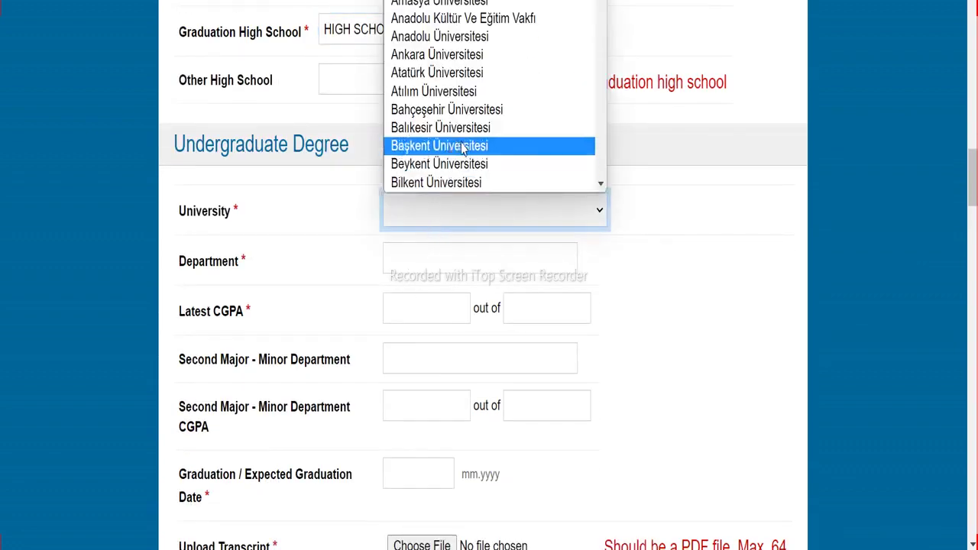
scroll(466, 149, "down", 10)
scroll(468, 149, "down", 15)
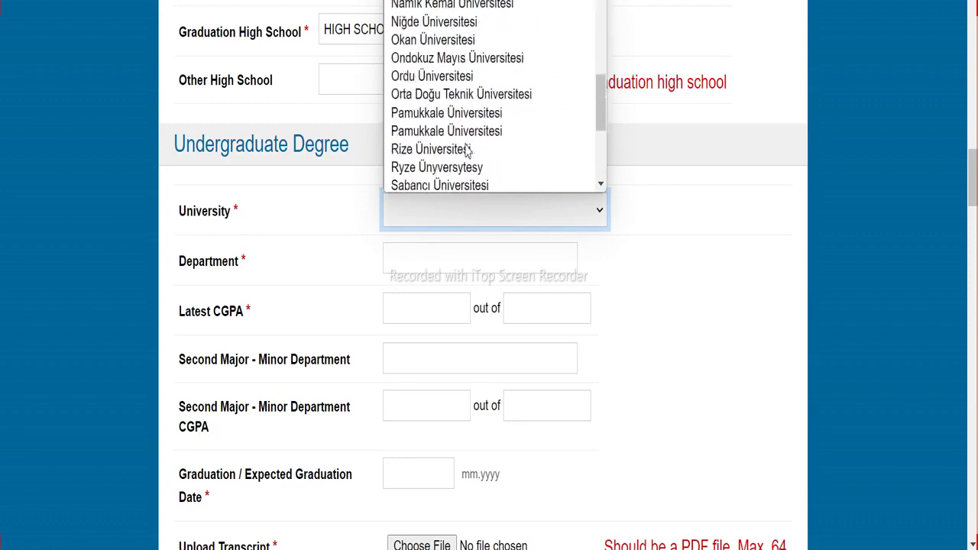
scroll(477, 183, "up", 20)
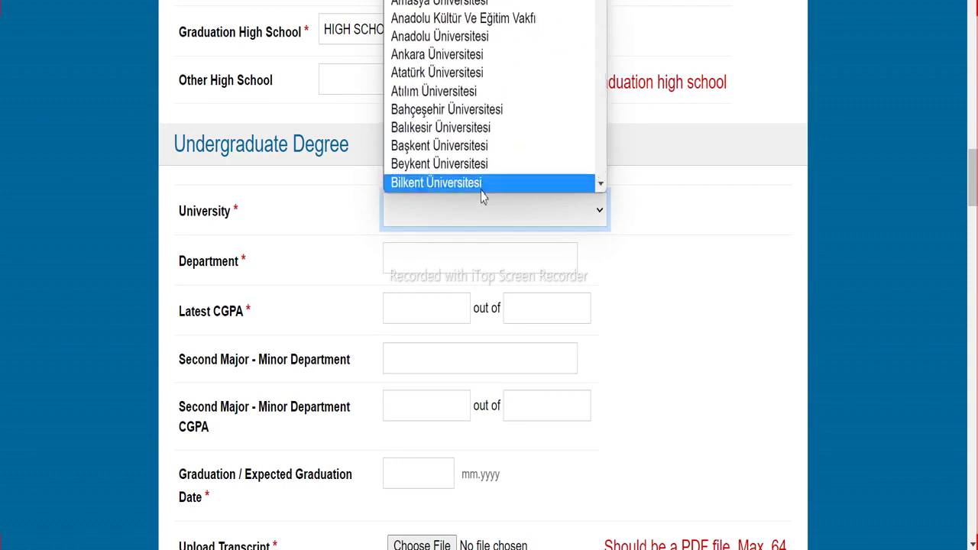
scroll(686, 243, "up", 4)
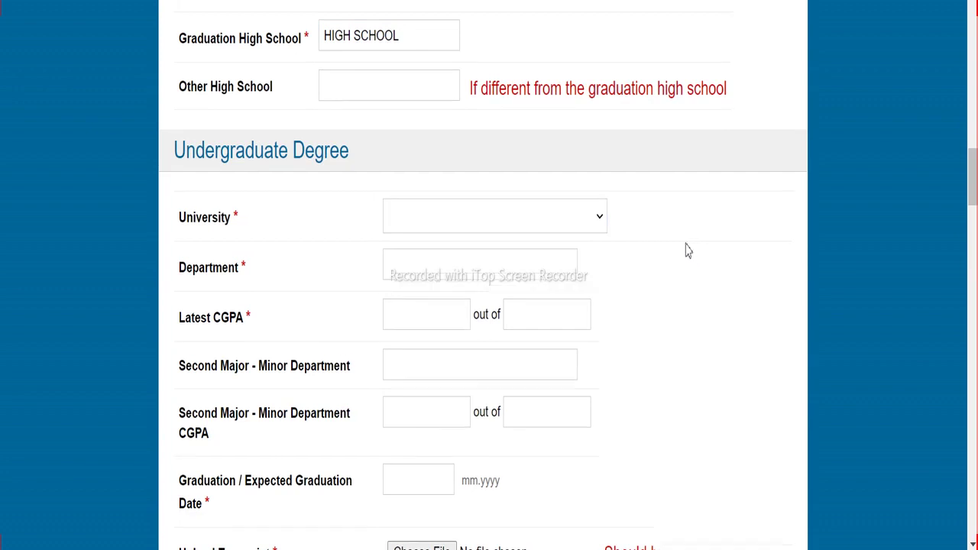
left_click(524, 402)
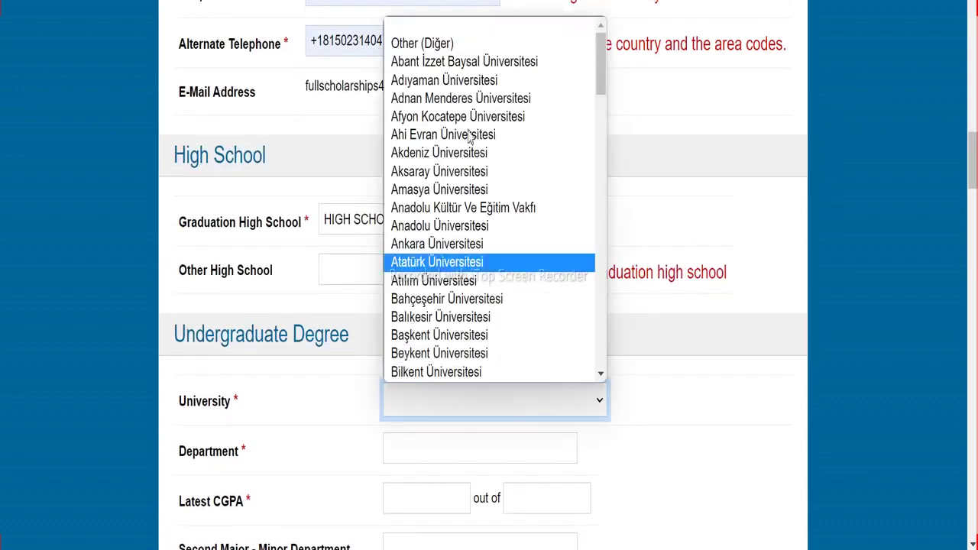
left_click(446, 44)
Step: Enter university name INDIAN UNI and department CS
scroll(408, 316, "down", 3)
left_click(428, 283)
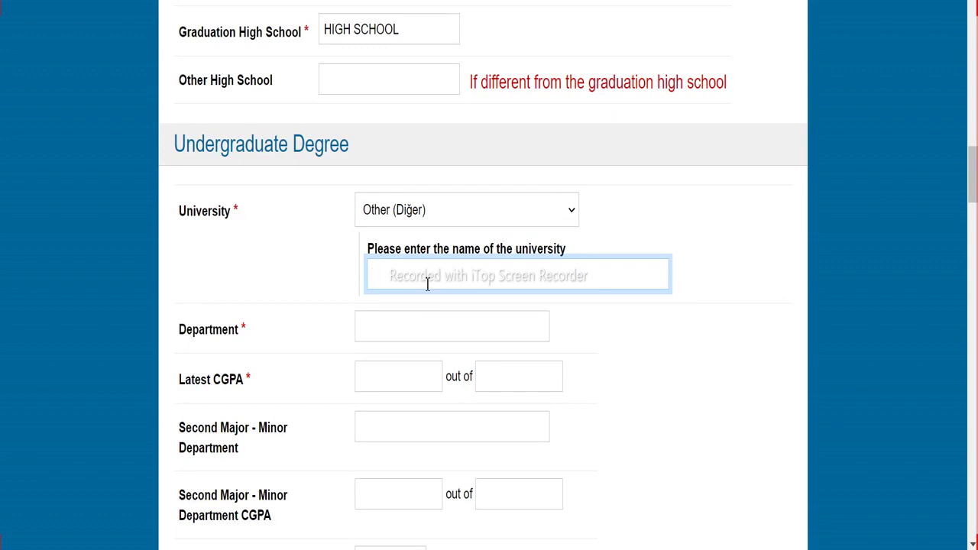
type("INDIAN UNI")
left_click(427, 328)
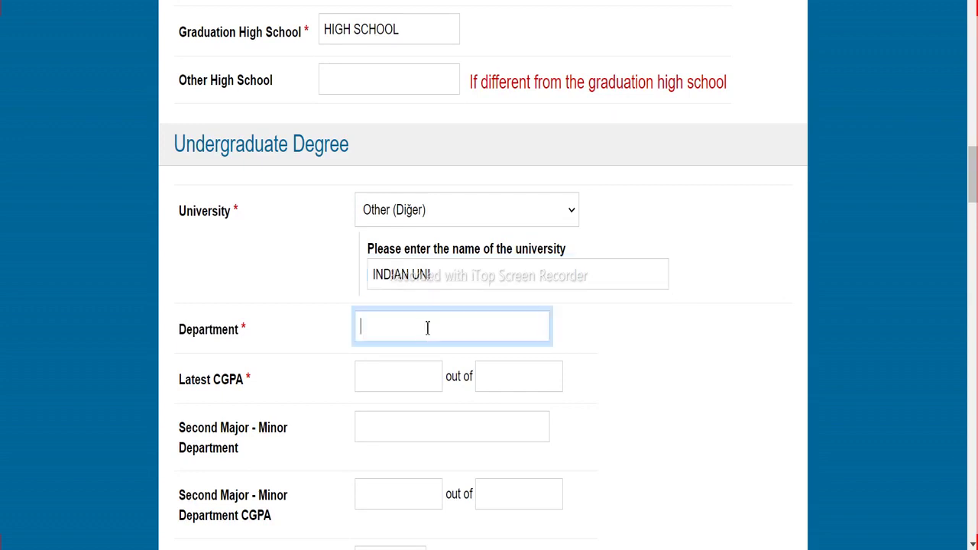
type("EVS")
key("BackSpace")
key("BackSpace")
key("BackSpace")
type("CS")
Step: Enter CGPA 3.8 out of 4.0 and graduation date 01.2020
left_click(422, 382)
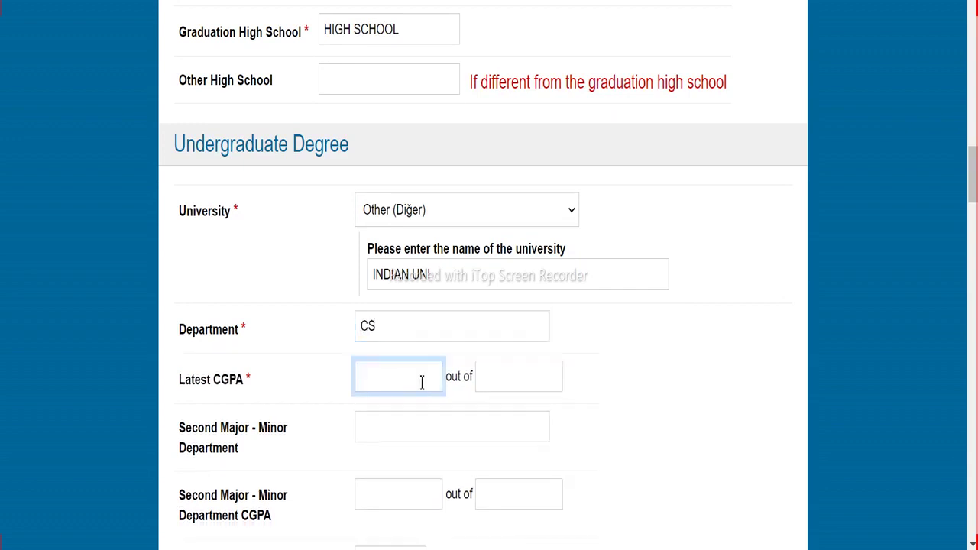
type("3.8")
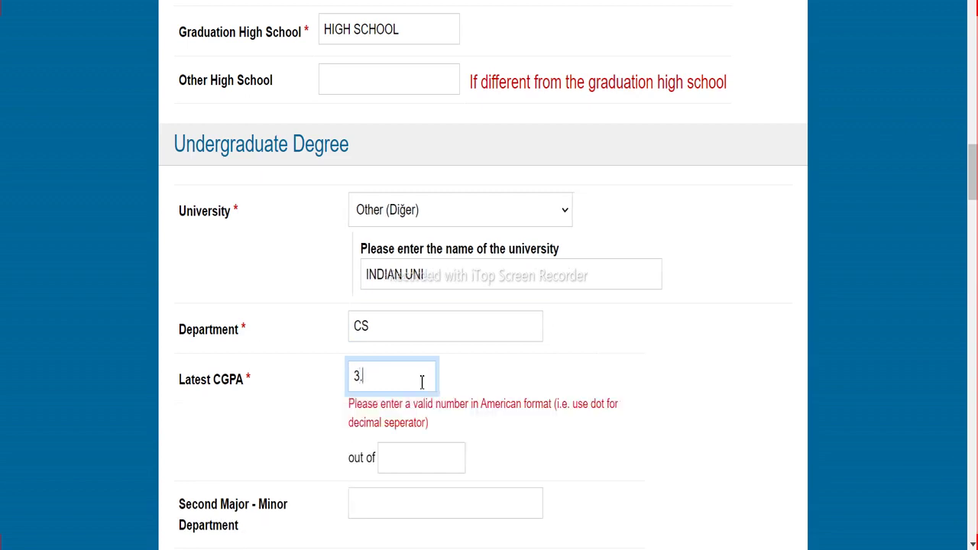
left_click(514, 391)
type("4.0")
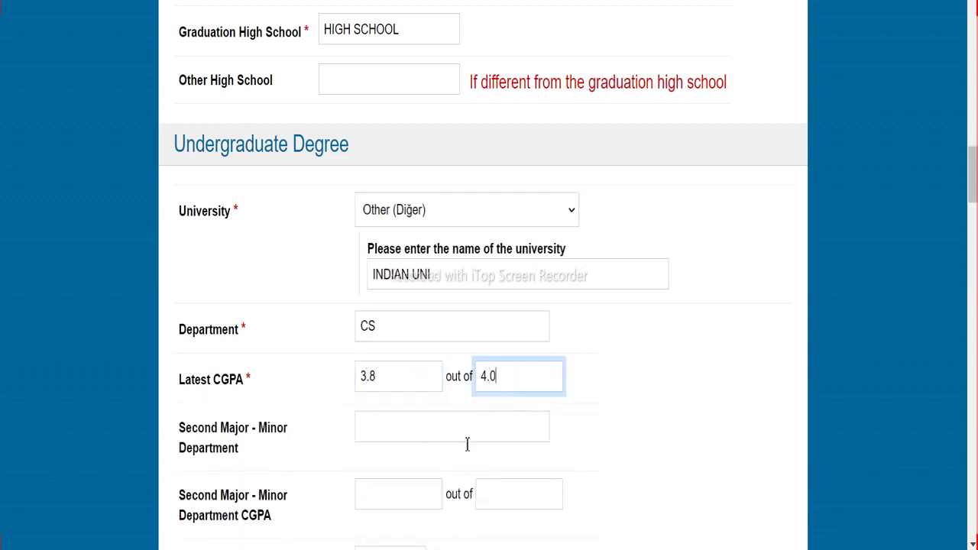
scroll(472, 442, "down", 4)
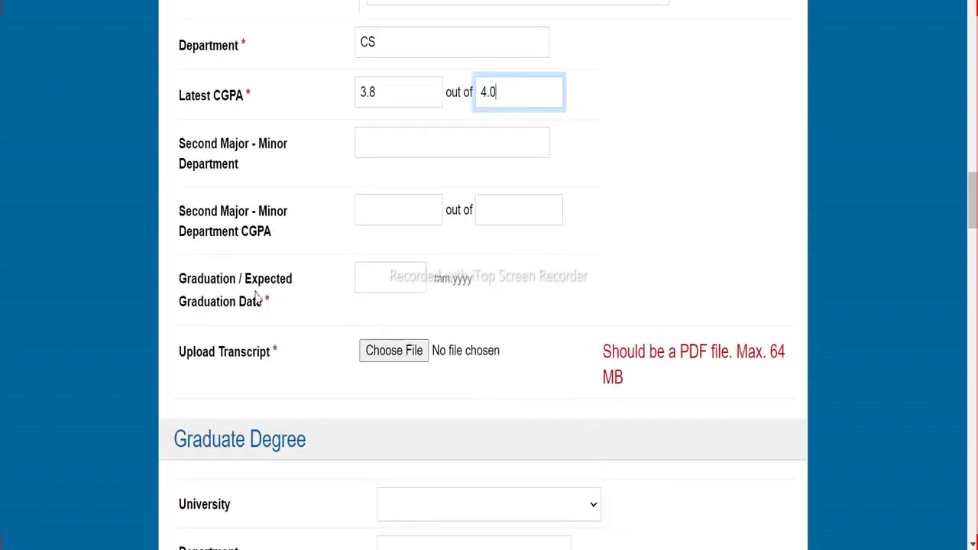
left_click(403, 276)
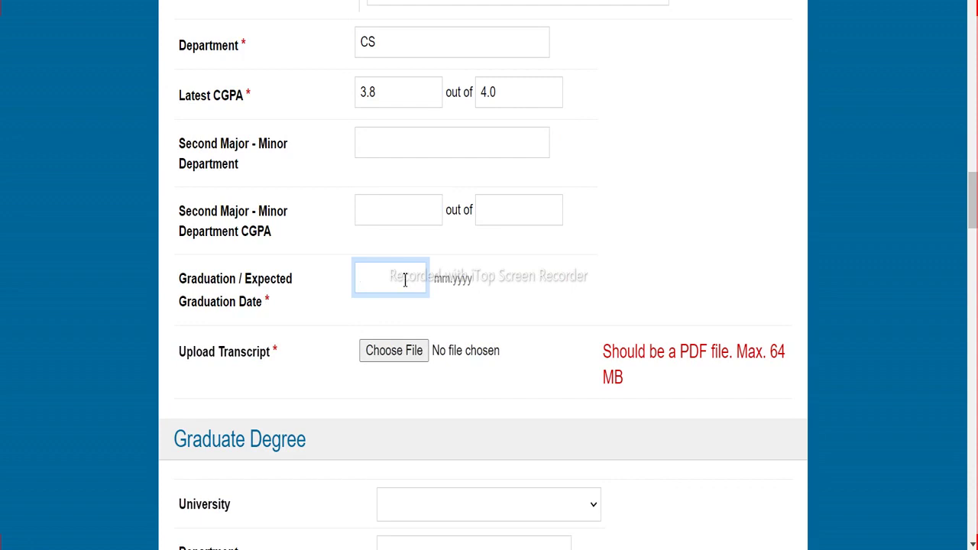
type("01.20")
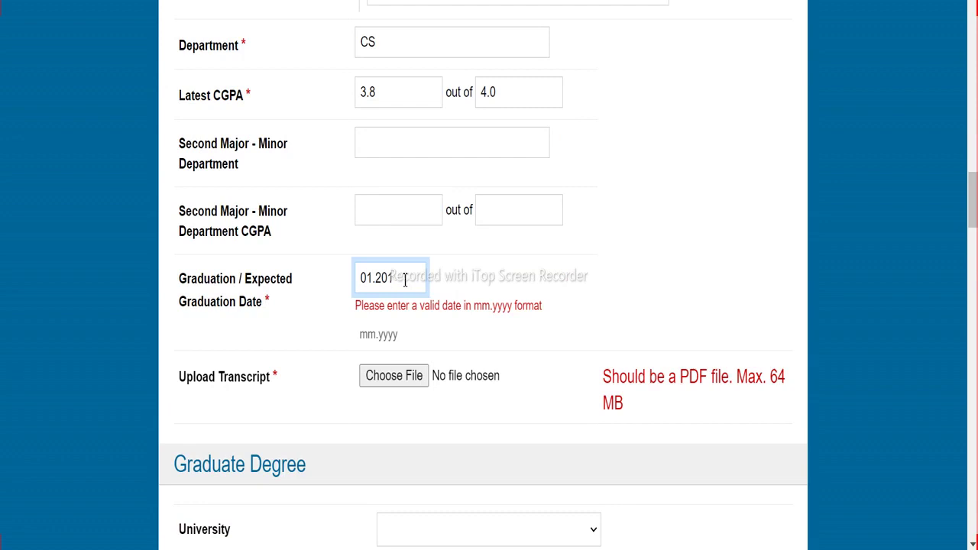
type("20")
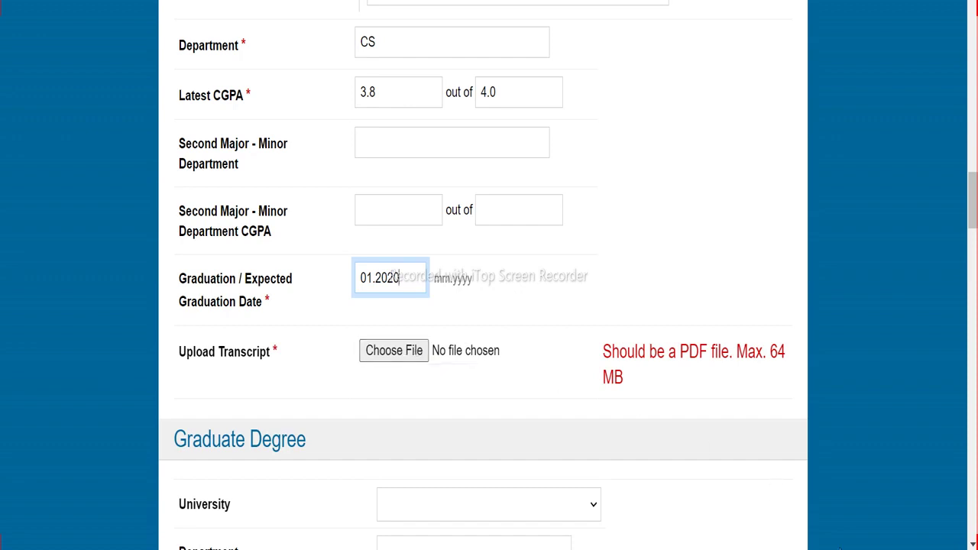
Step: Fill Reference 1 with a name, organization UNI, and a corrected e-mail address
scroll(527, 336, "down", 4)
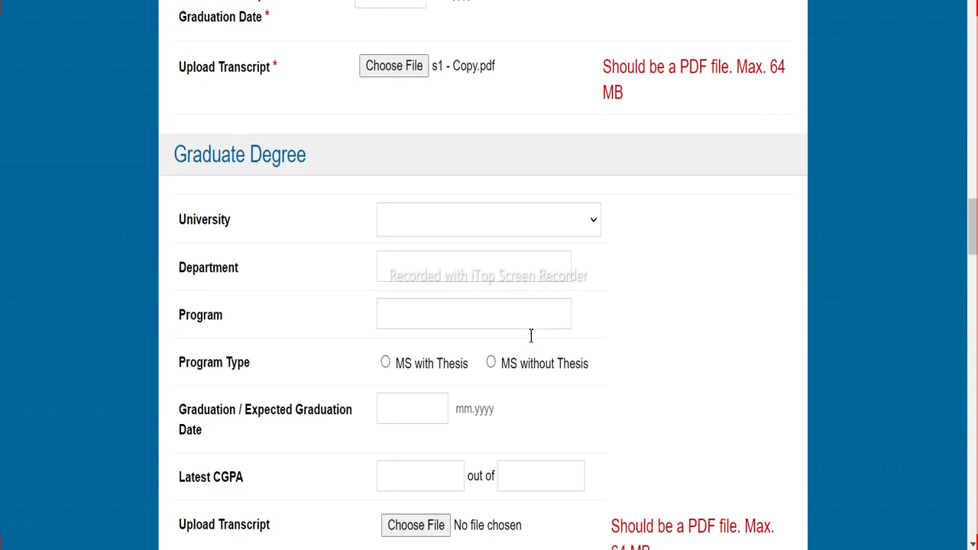
scroll(426, 293, "down", 2)
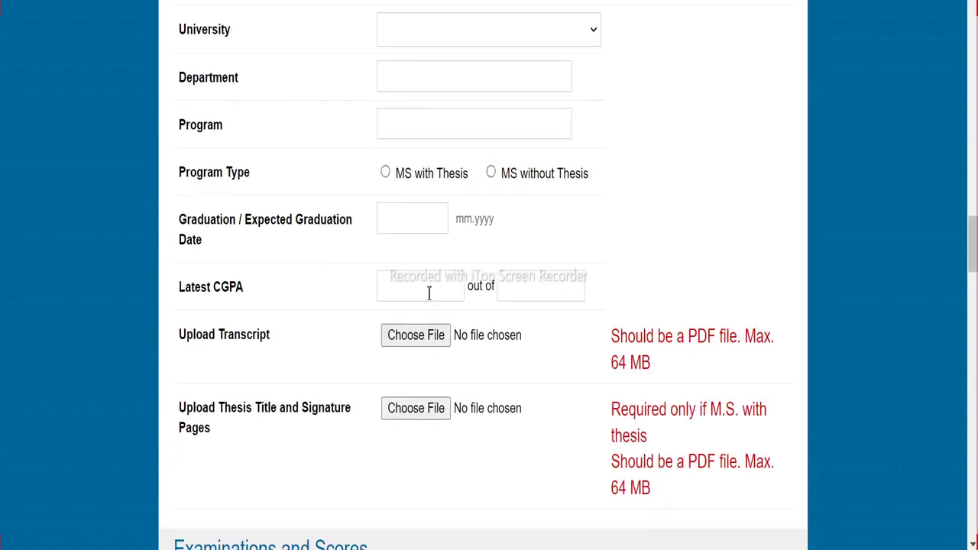
scroll(439, 289, "down", 4)
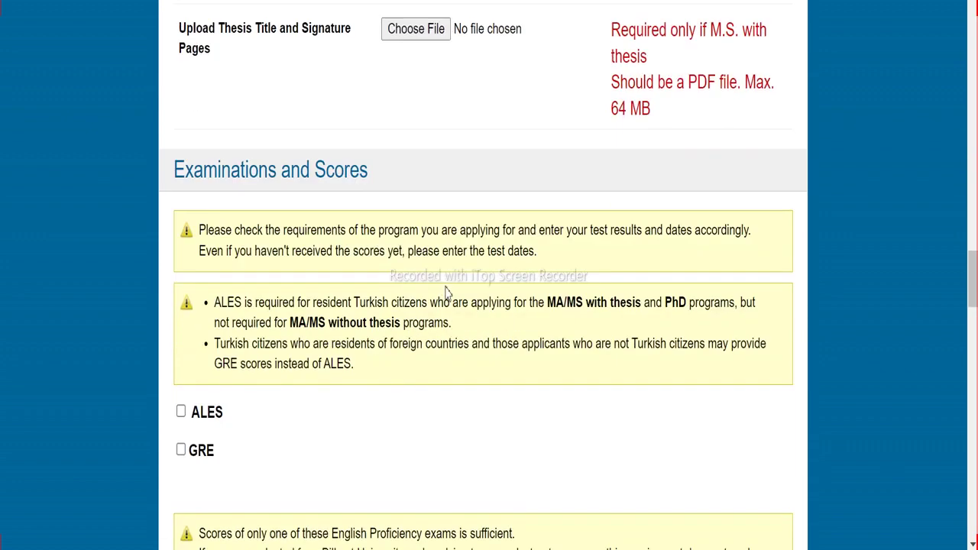
scroll(447, 293, "down", 2)
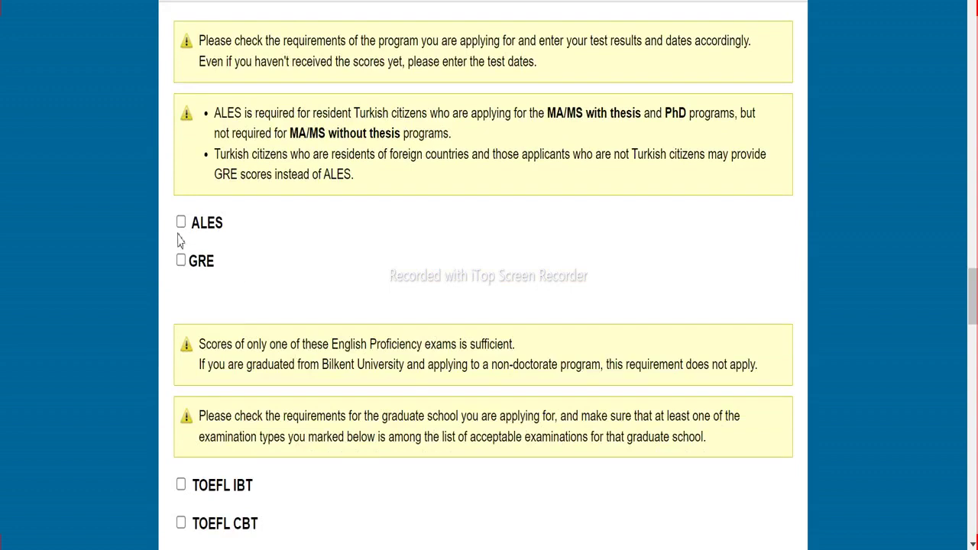
scroll(184, 245, "up", 1)
scroll(187, 252, "down", 3)
scroll(198, 255, "down", 6)
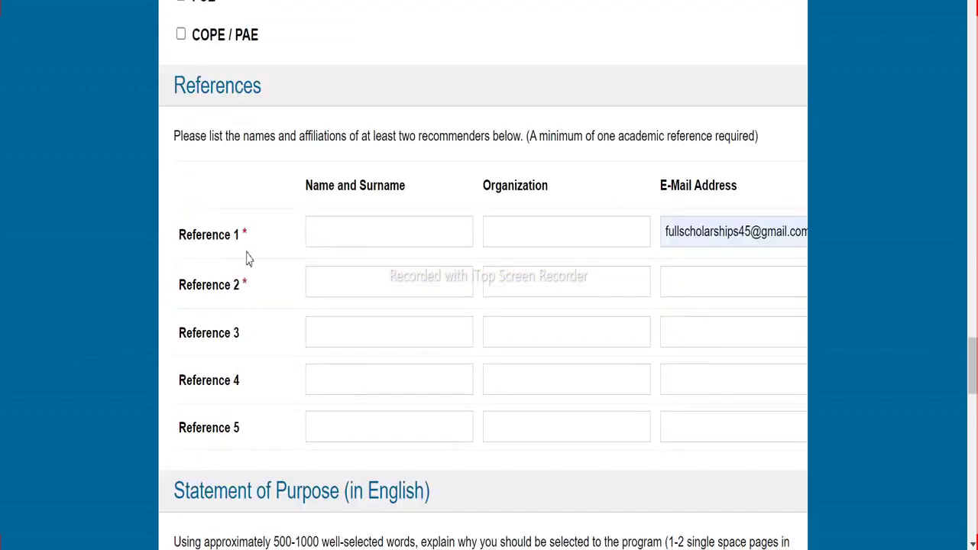
left_click(311, 236)
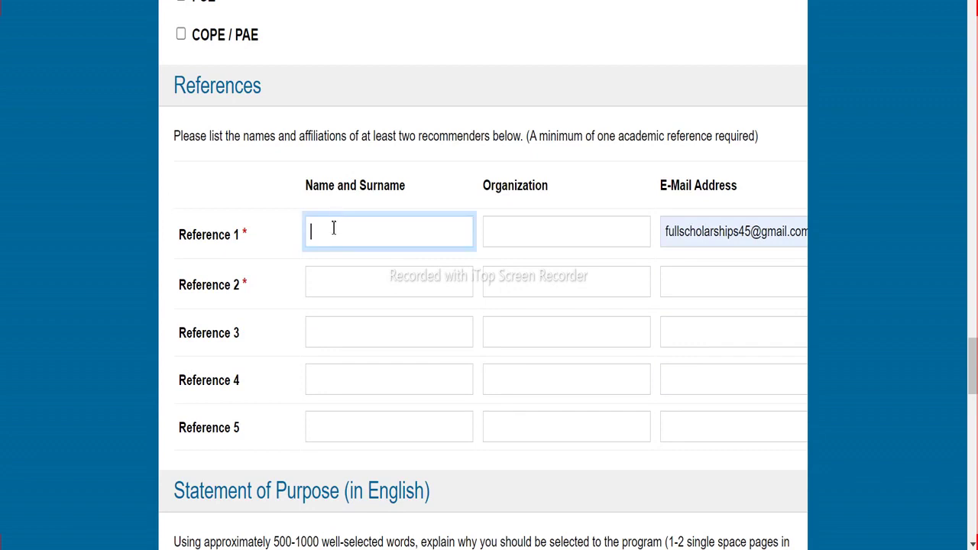
type("SIR")
left_click(502, 242)
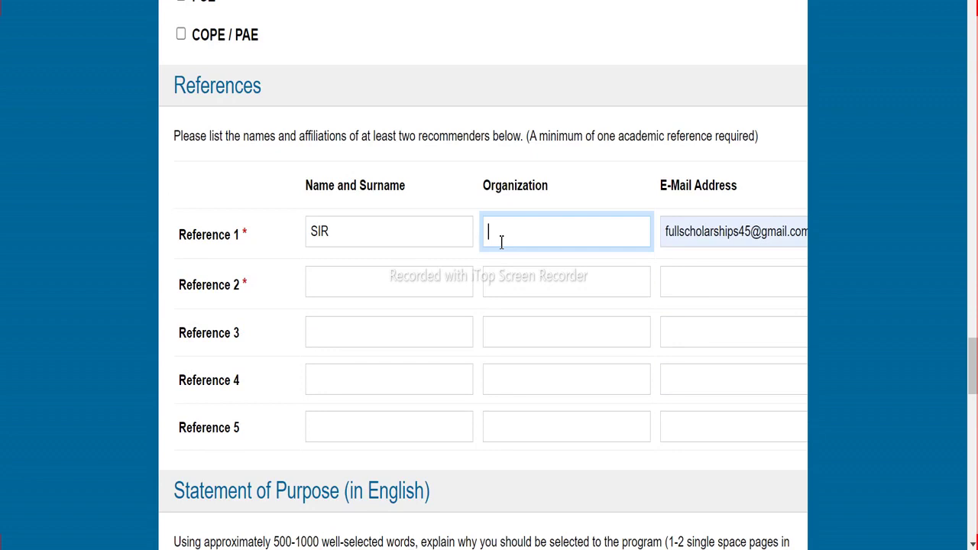
type("UNI")
left_click(754, 238)
type("1")
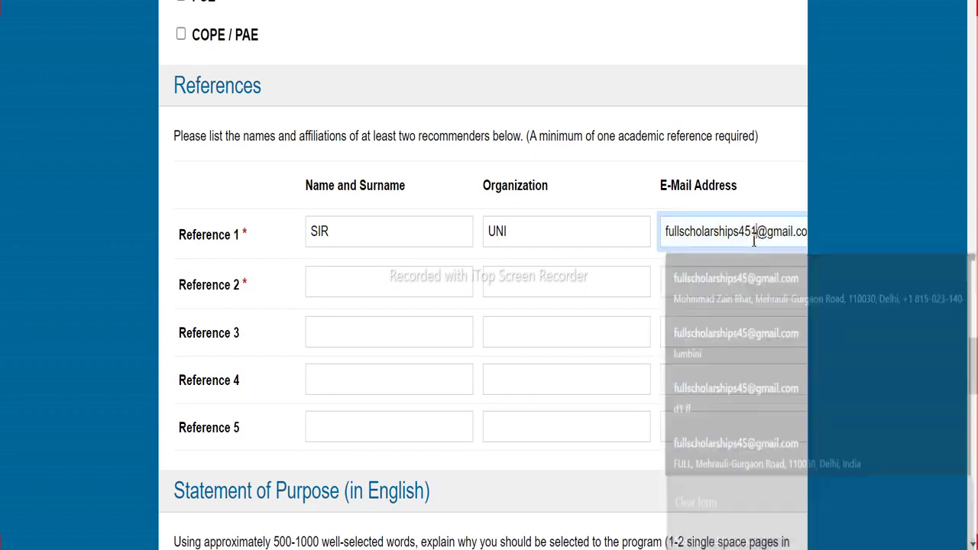
Step: Fill Reference 2 with a name, organization UNI2, and a saved e-mail address
left_click(406, 296)
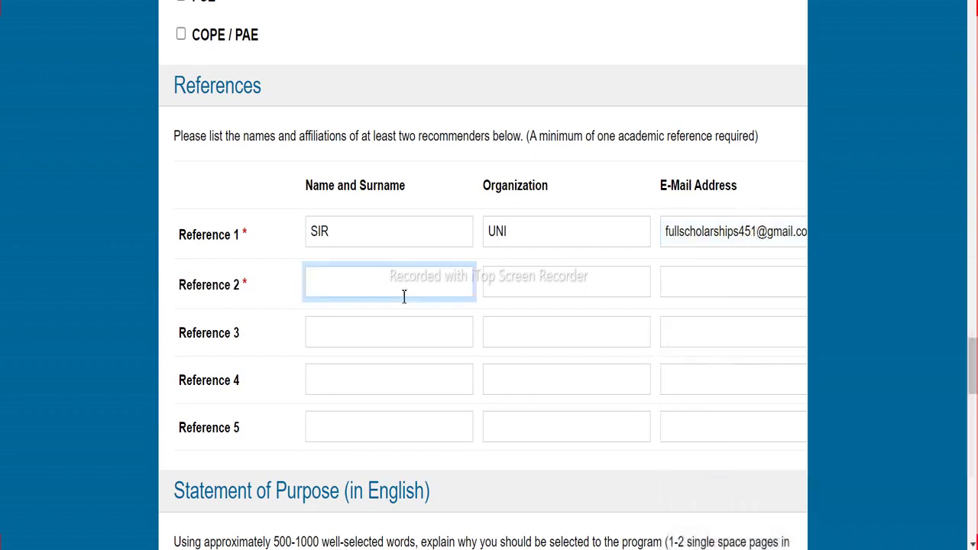
type("SR")
type("RTWO")
key("Tab")
type("UNI")
key("Tab")
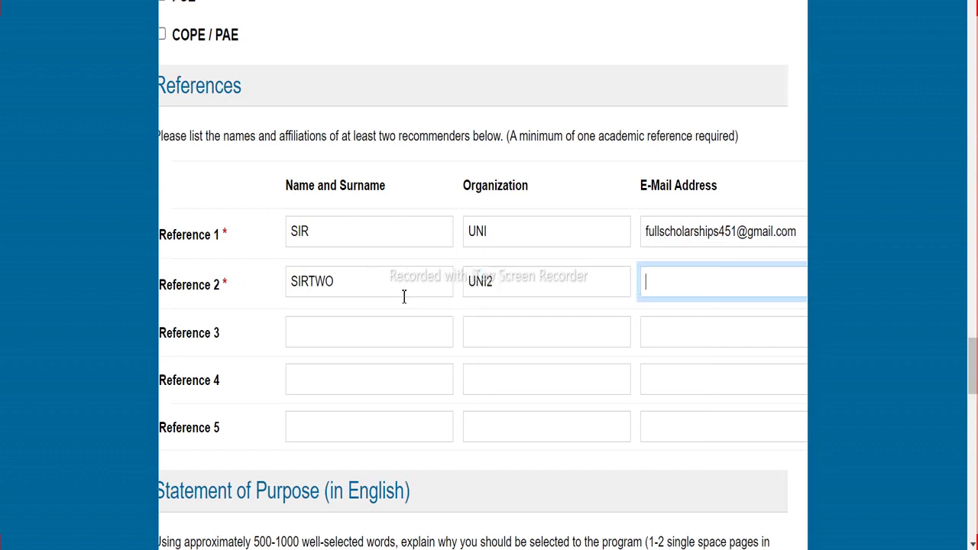
left_click(682, 284)
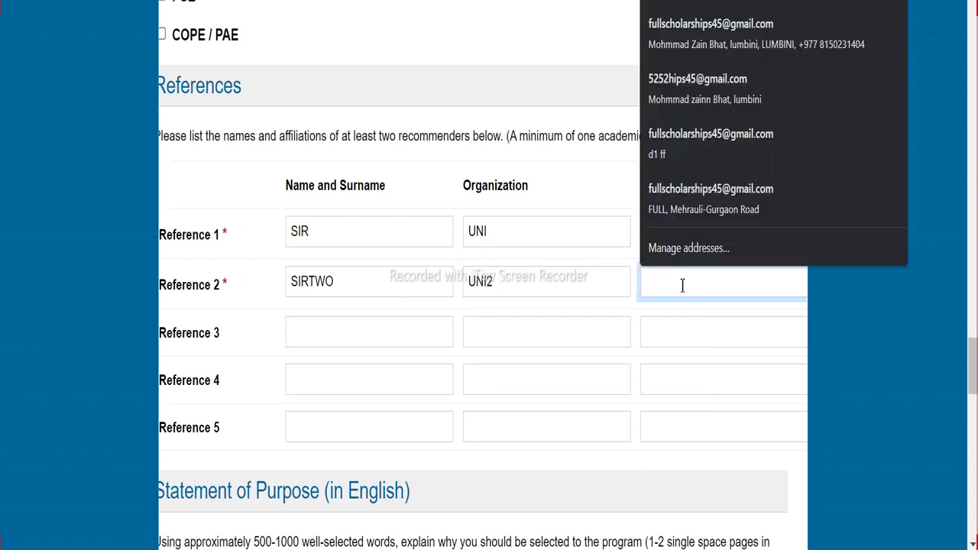
left_click(691, 91)
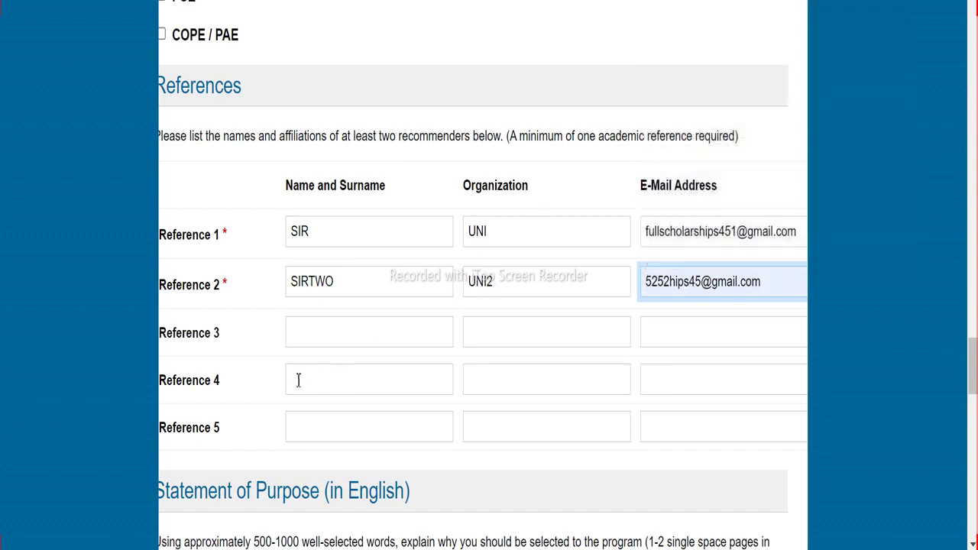
scroll(323, 377, "down", 2)
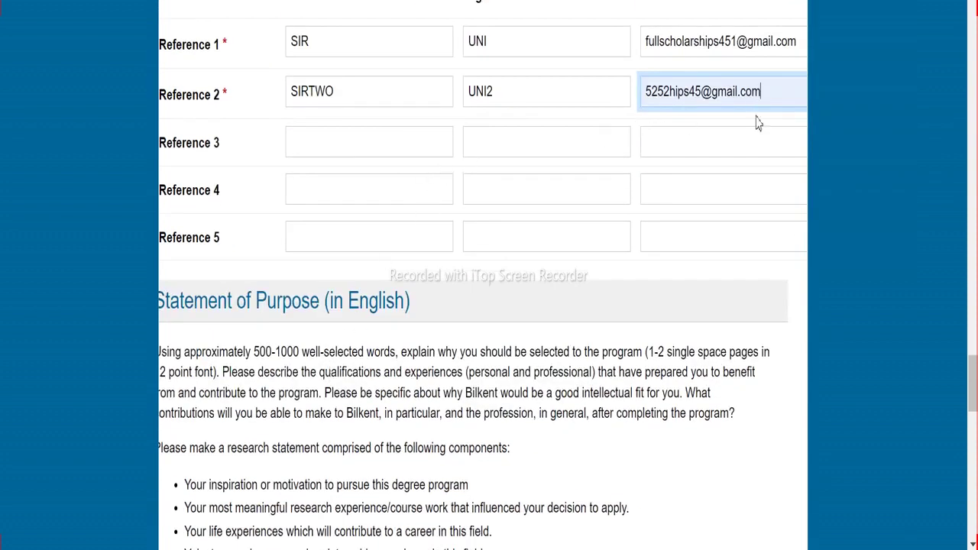
Step: Choose Departmental Scholarship as financial support after briefly trying TÜBİTAK
key("Tab")
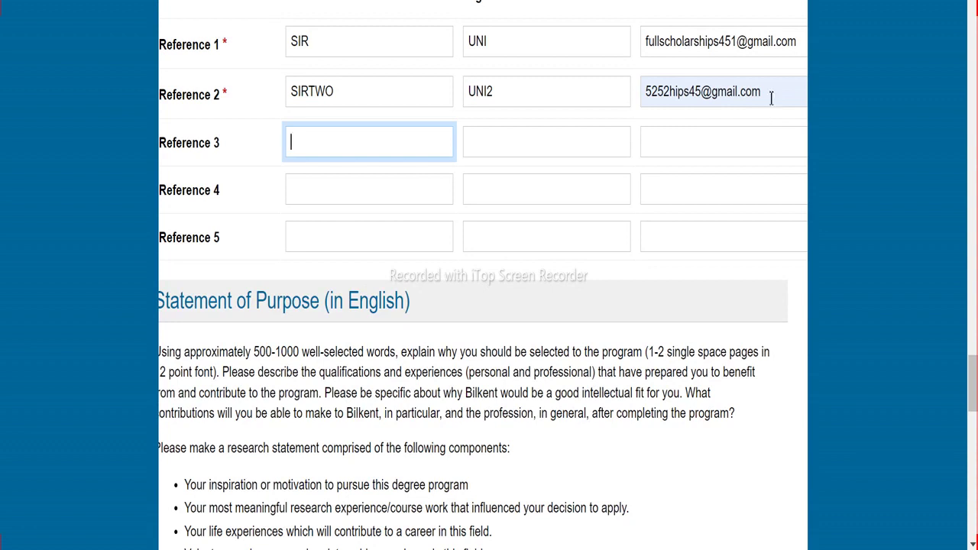
scroll(499, 296, "down", 1)
scroll(498, 296, "down", 4)
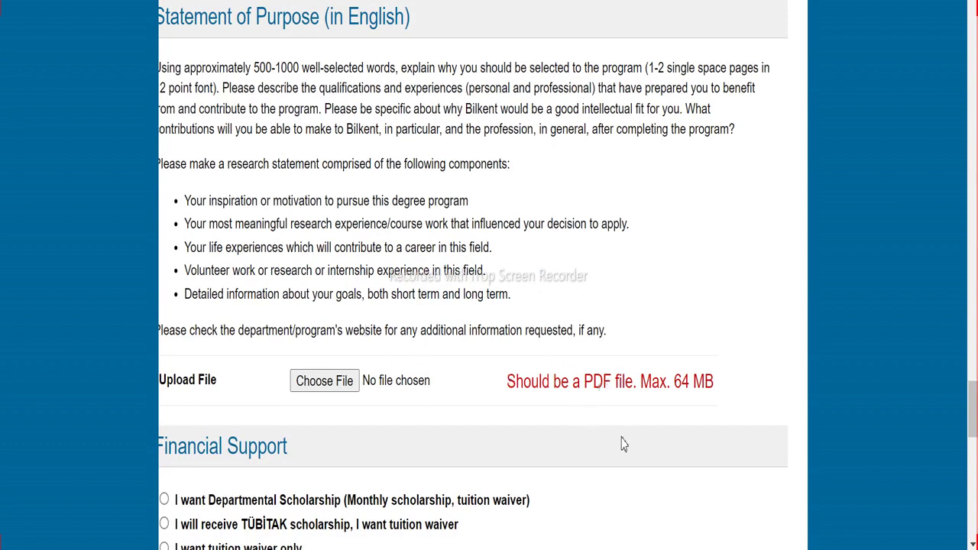
scroll(539, 426, "down", 3)
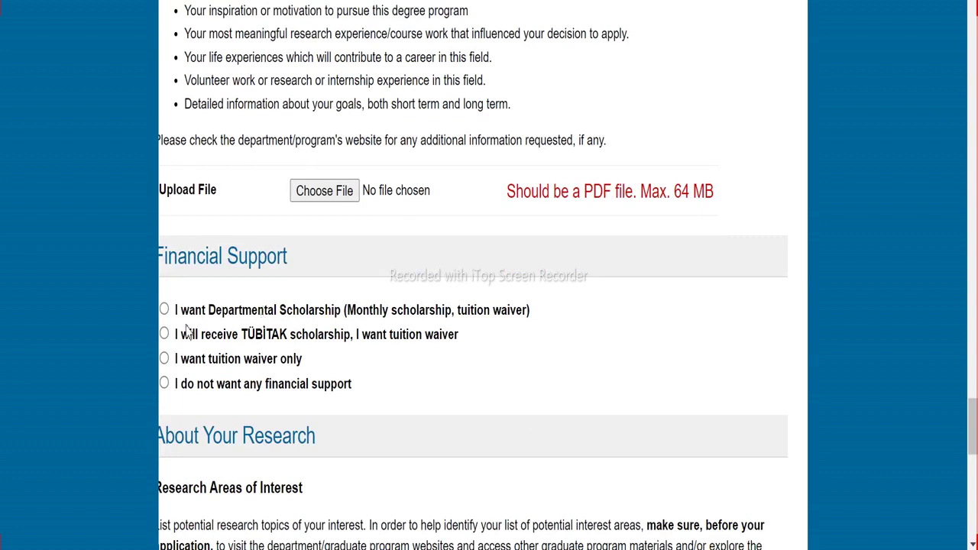
left_click(164, 309)
left_click(164, 336)
left_click(164, 310)
Step: Leave the optional third reference's e-mail field empty and move past it
scroll(397, 239, "up", 3)
scroll(628, 336, "down", 1)
scroll(626, 333, "up", 9)
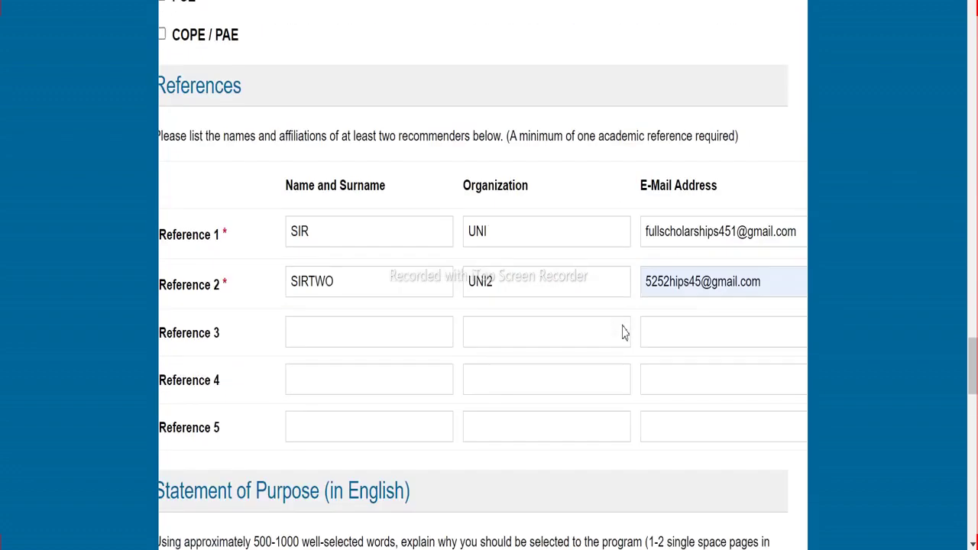
scroll(623, 331, "up", 3)
scroll(623, 332, "down", 11)
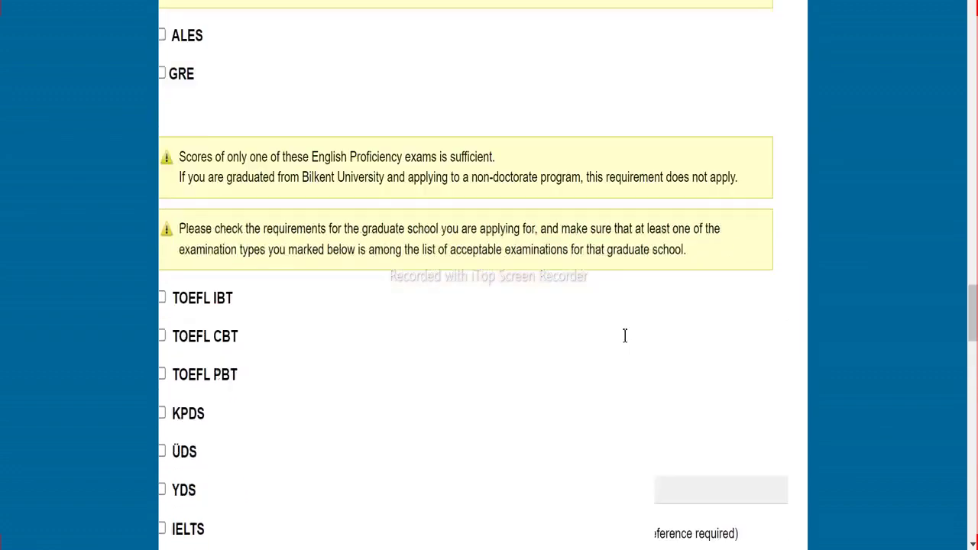
scroll(625, 342, "up", 5)
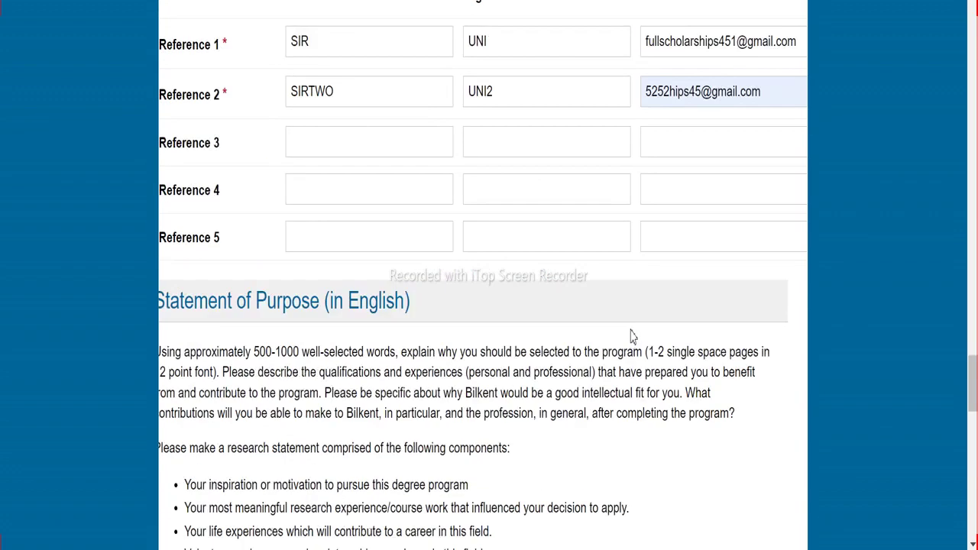
left_click(709, 333)
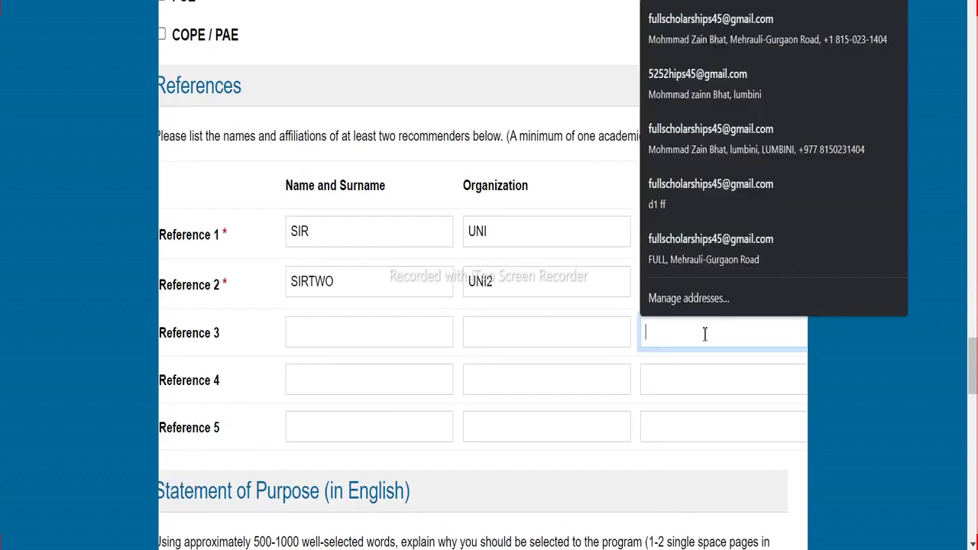
key("Tab")
key("Tab")
key("Tab")
key("Tab")
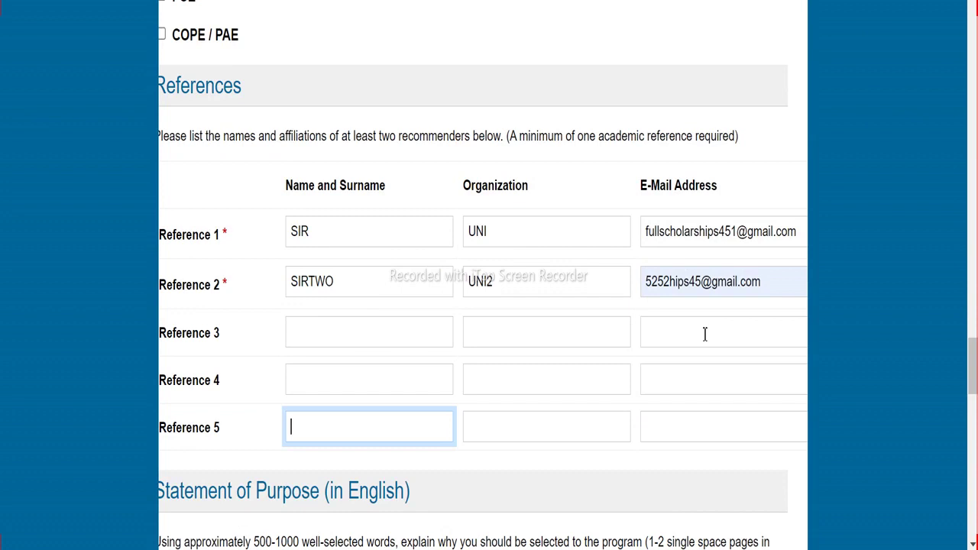
Step: Type CSE into Research Areas field 1 under About Your Research
scroll(655, 367, "down", 8)
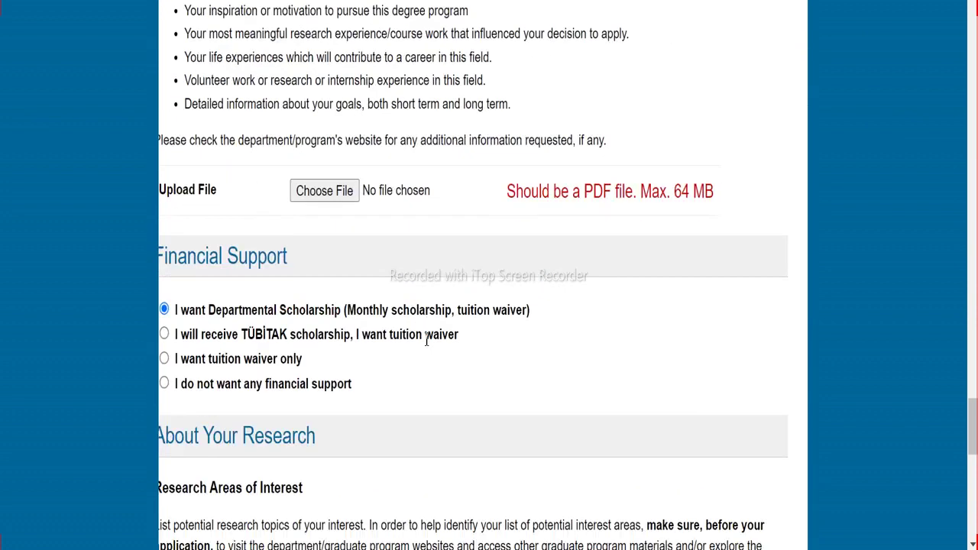
scroll(483, 344, "down", 3)
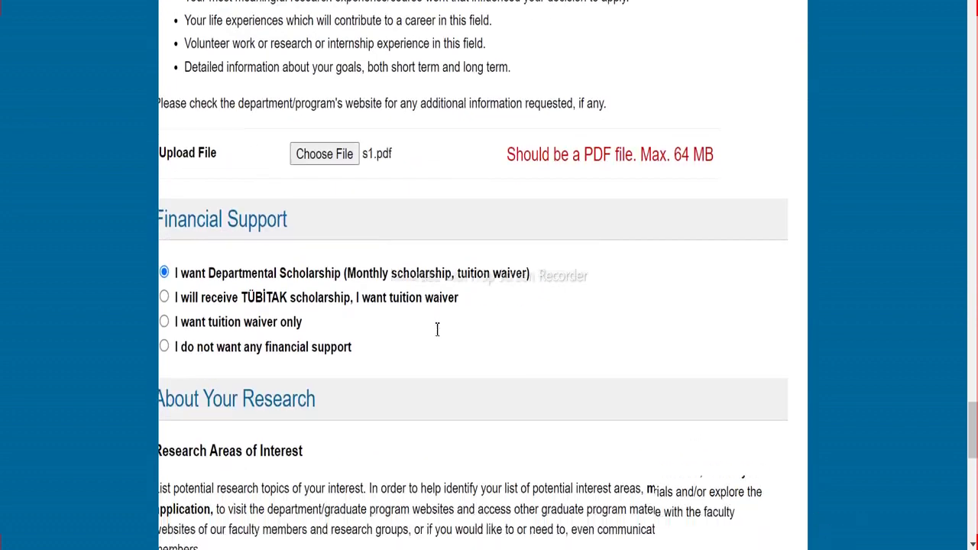
scroll(483, 344, "down", 4)
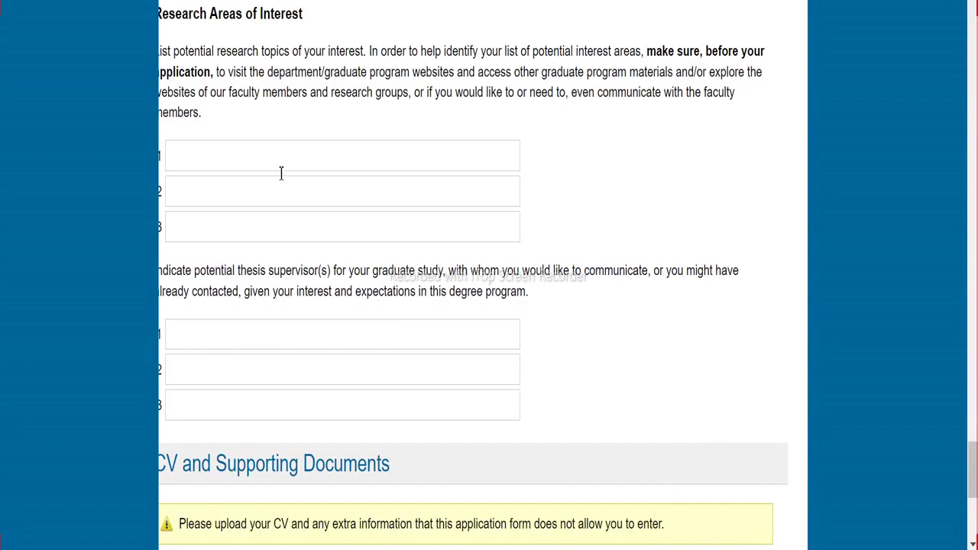
scroll(274, 157, "up", 1)
left_click(264, 262)
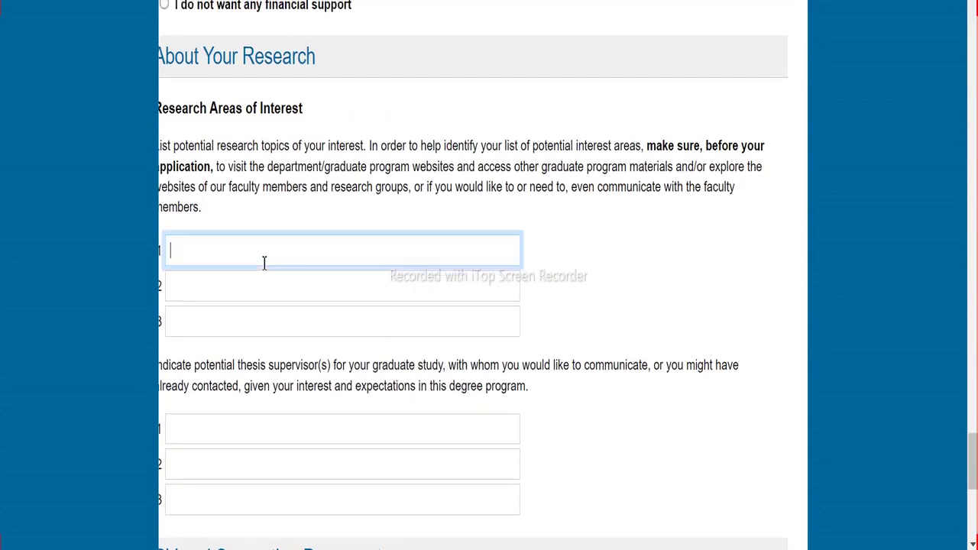
left_click(68, 187)
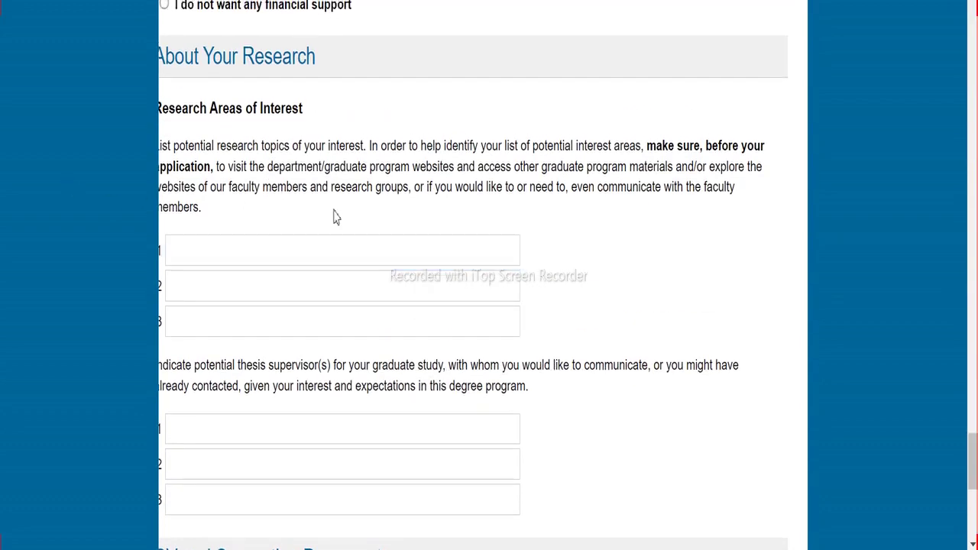
scroll(334, 218, "up", 1)
scroll(333, 218, "down", 2)
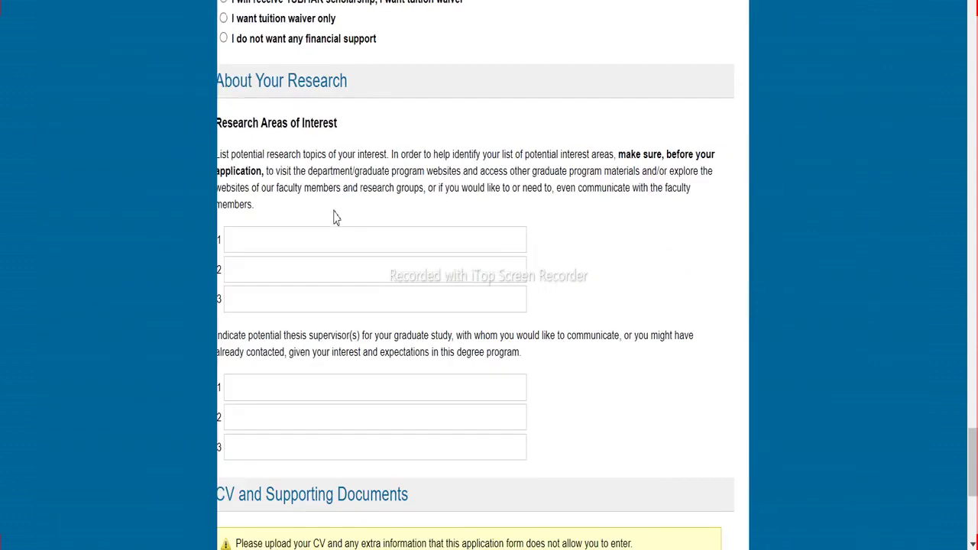
scroll(333, 218, "up", 1)
left_click(247, 272)
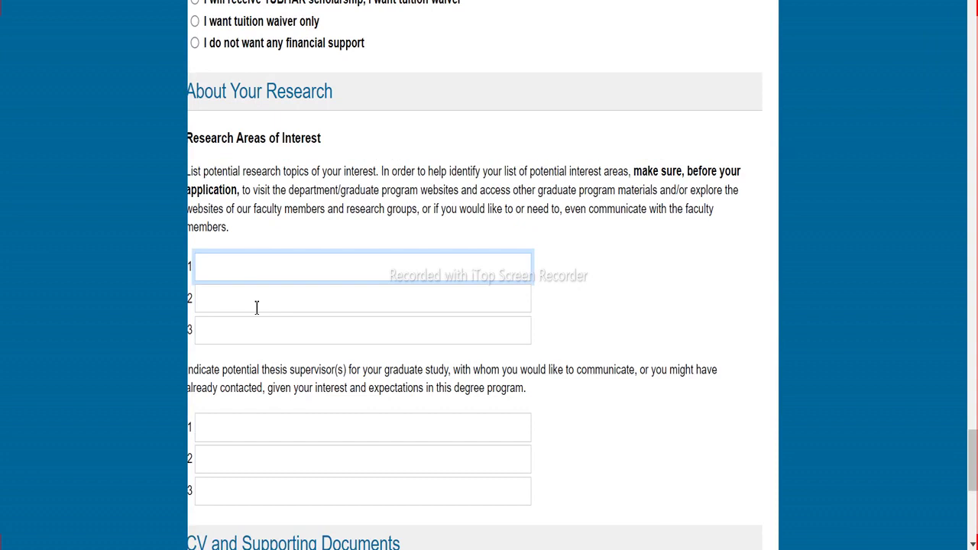
type("CSE")
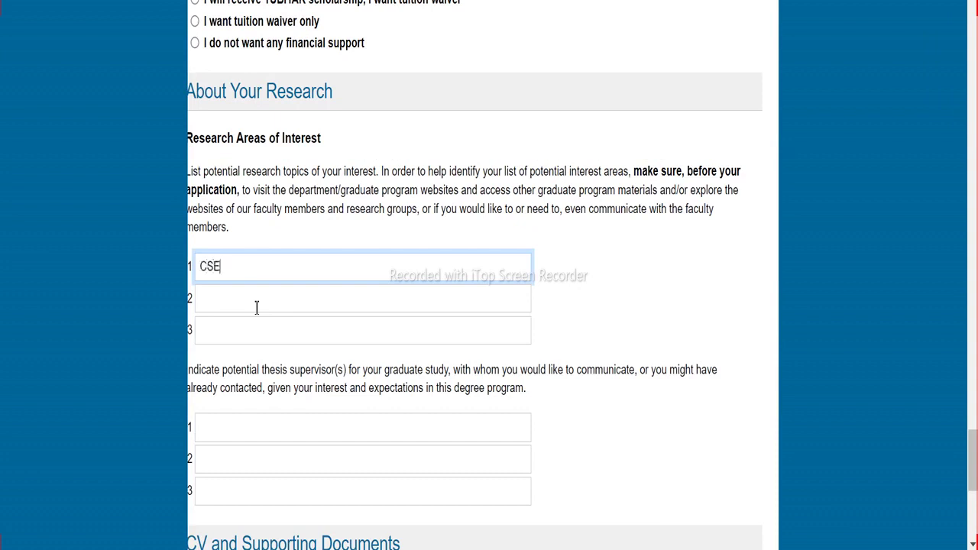